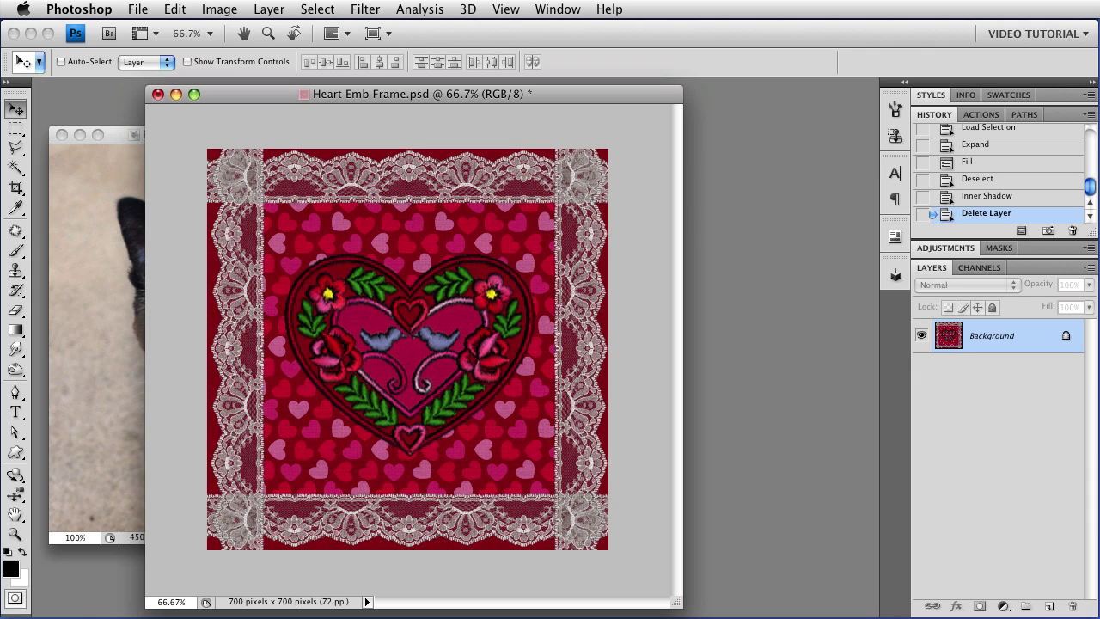
Step: Switch to the Purr Square photo, then back to Heart Emb Frame.psd to revert it
left_click(117, 521)
left_click(460, 580)
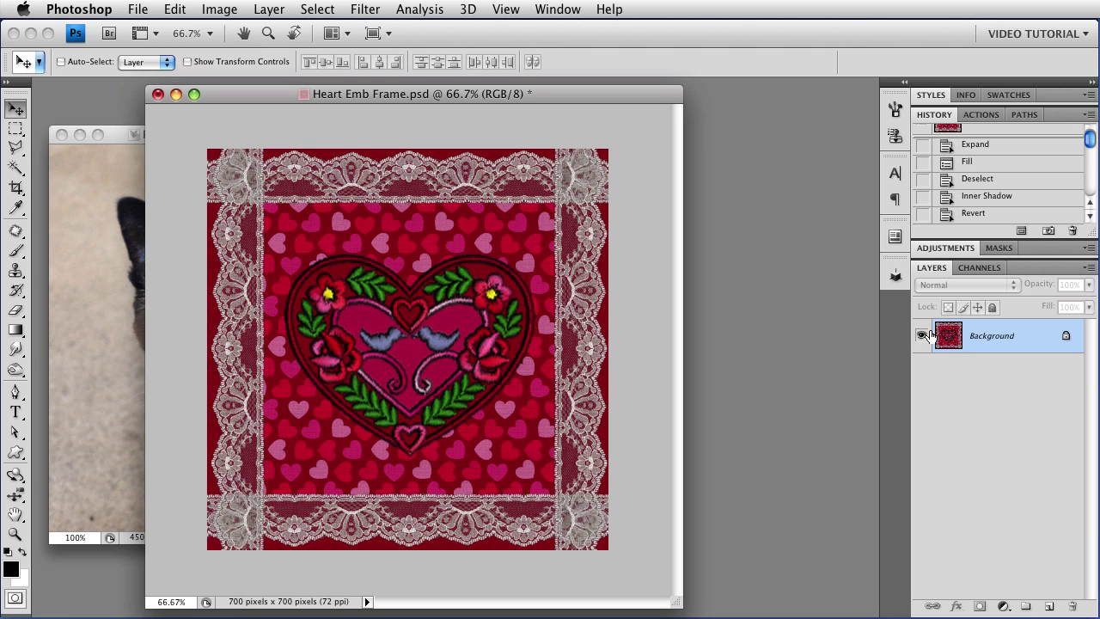
left_click(975, 268)
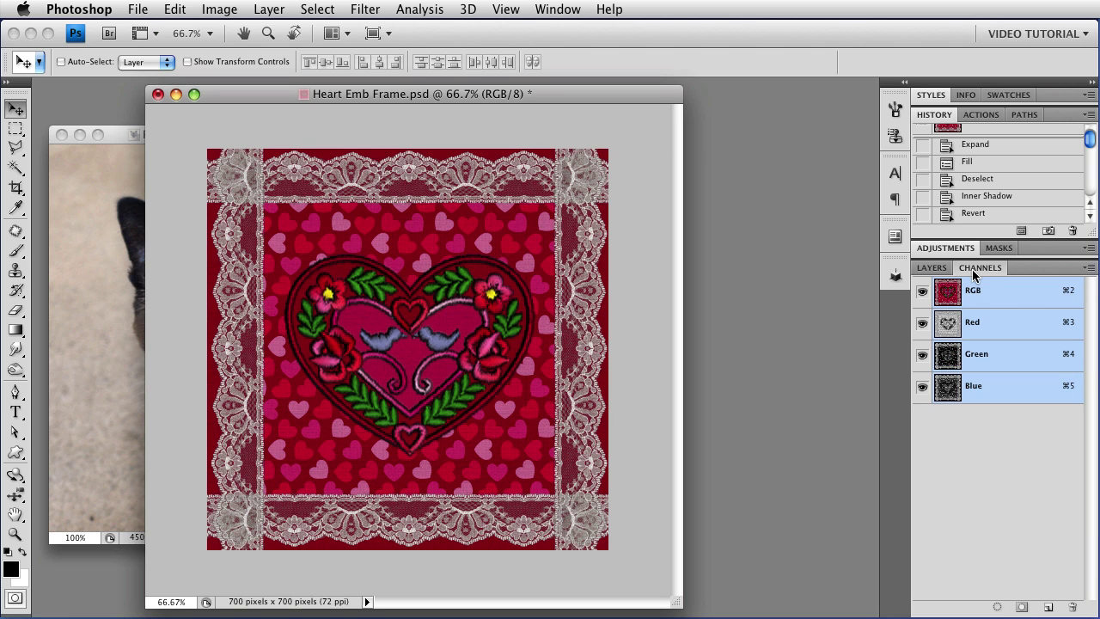
left_click(979, 325)
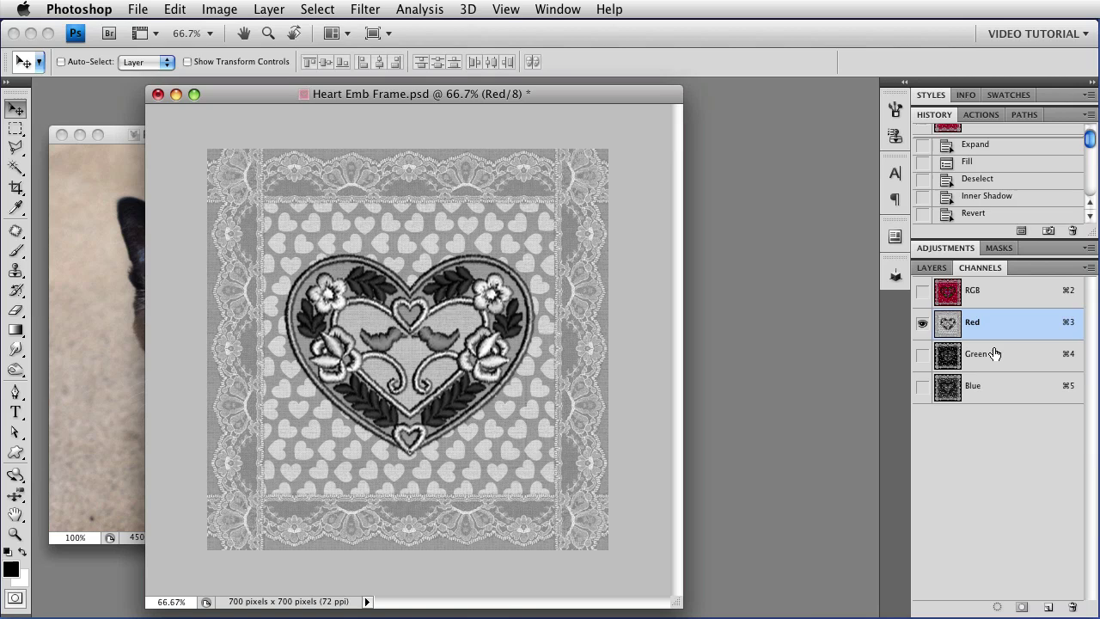
left_click(993, 354)
left_click(993, 386)
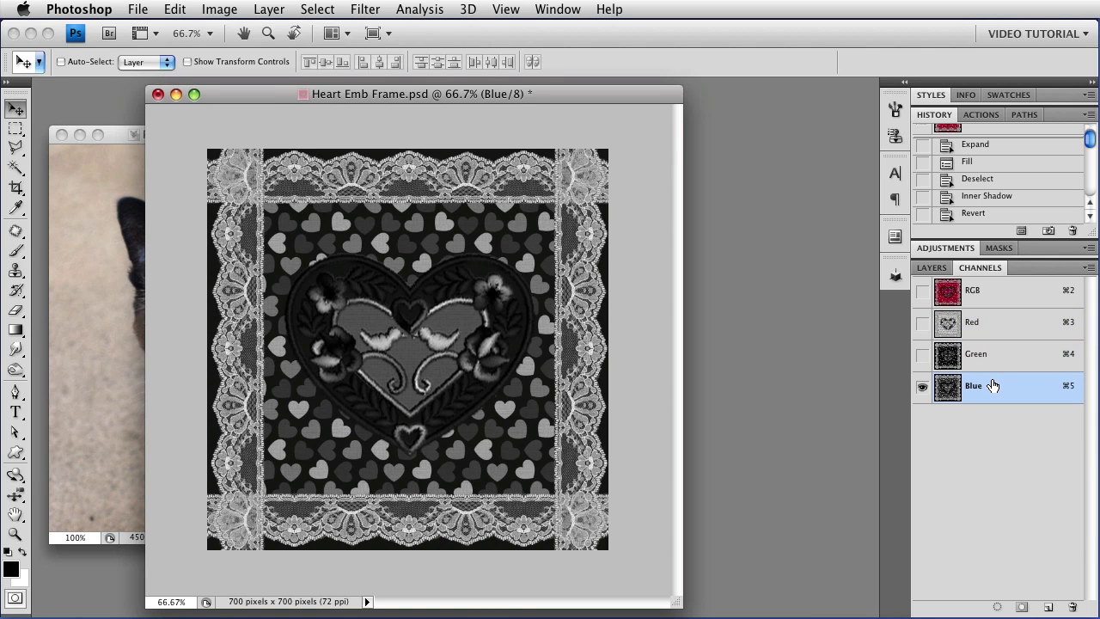
left_click(977, 301)
left_click(932, 269)
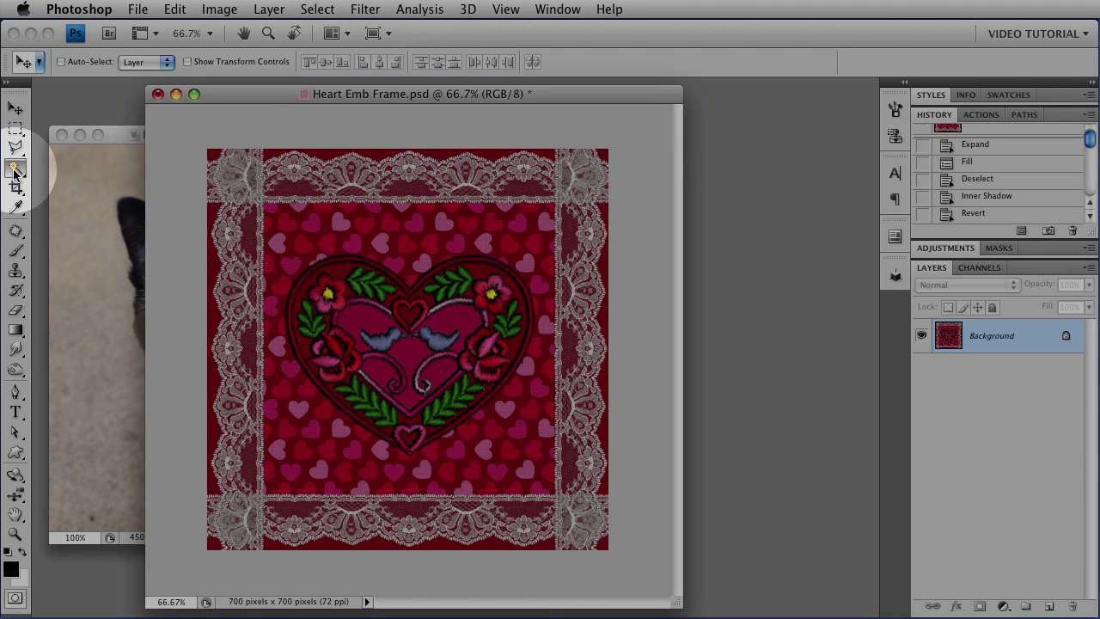
Step: Magic Wand the pink inside the heart, adding the areas around the birds and swirls
left_click(15, 168)
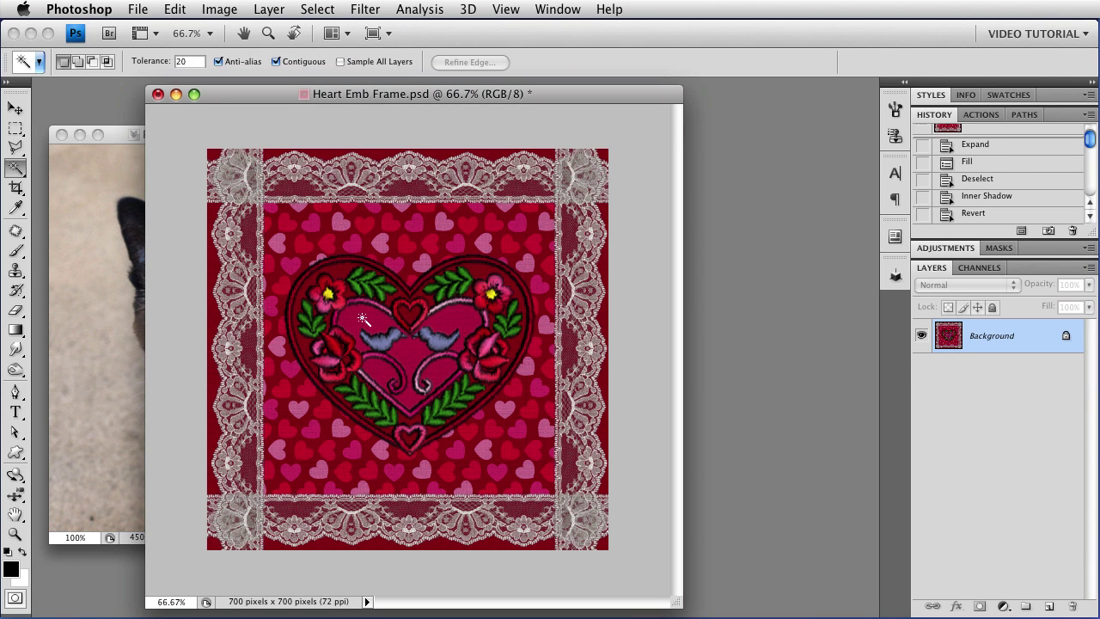
left_click(363, 320)
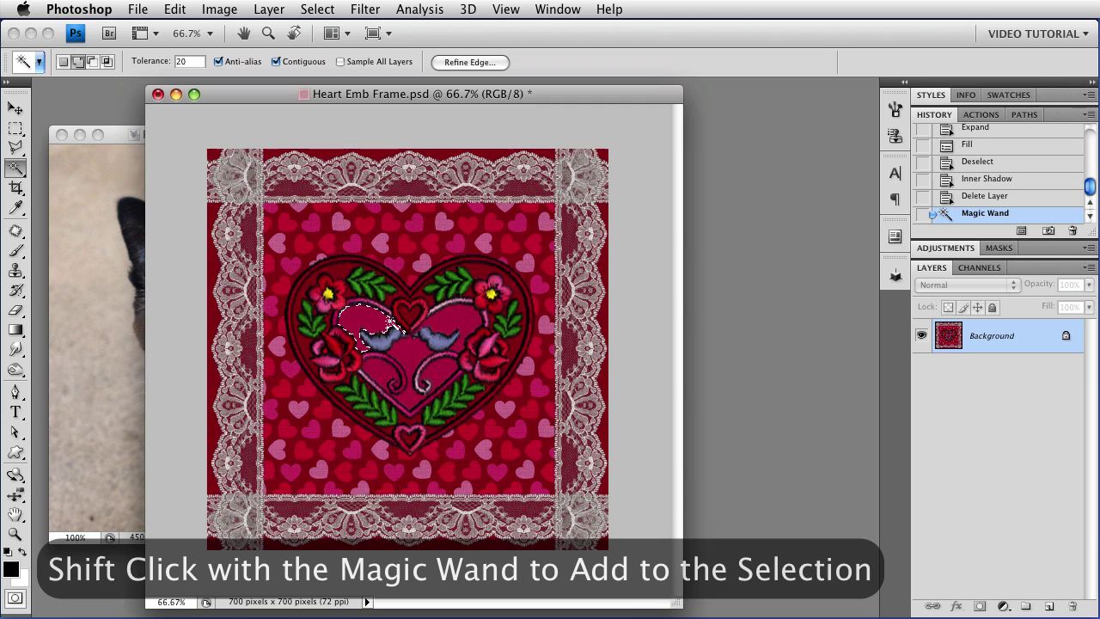
left_click(469, 324, "shift")
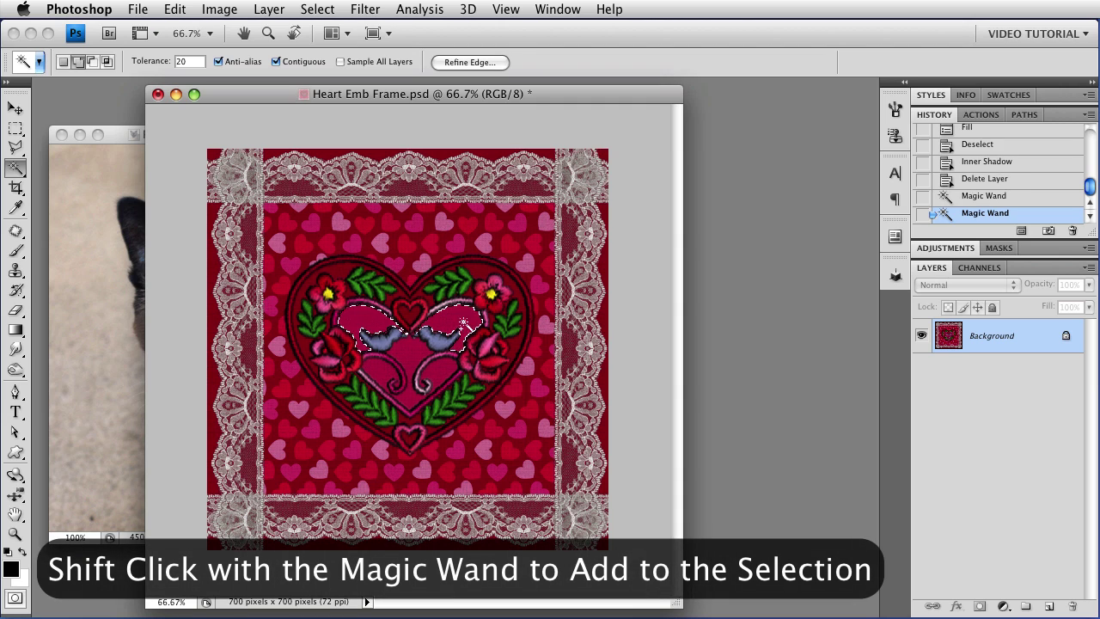
left_click(437, 370, "shift")
left_click(386, 378, "shift")
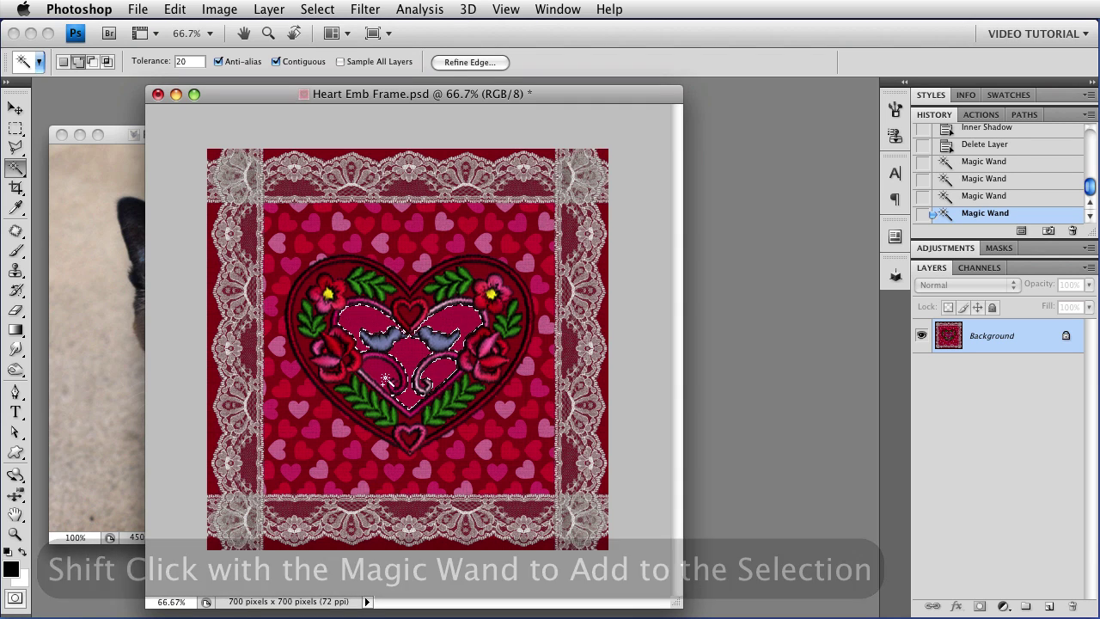
left_click(400, 391, "shift")
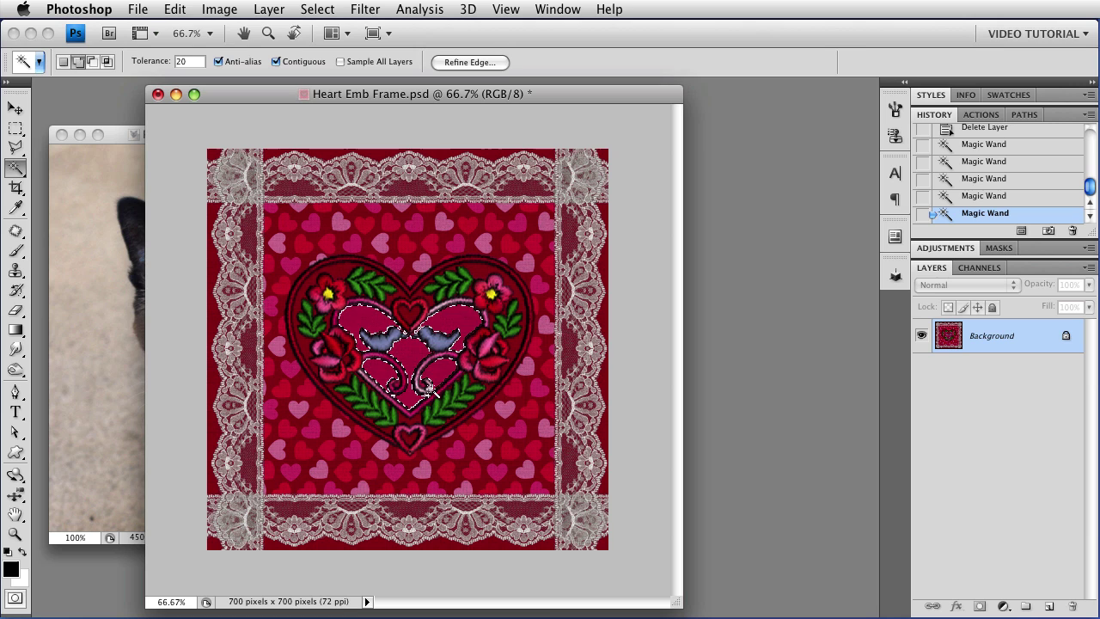
Step: Copy the whole Purr Square cat photo and Paste Into the heart selection as Layer 1
left_click(81, 129)
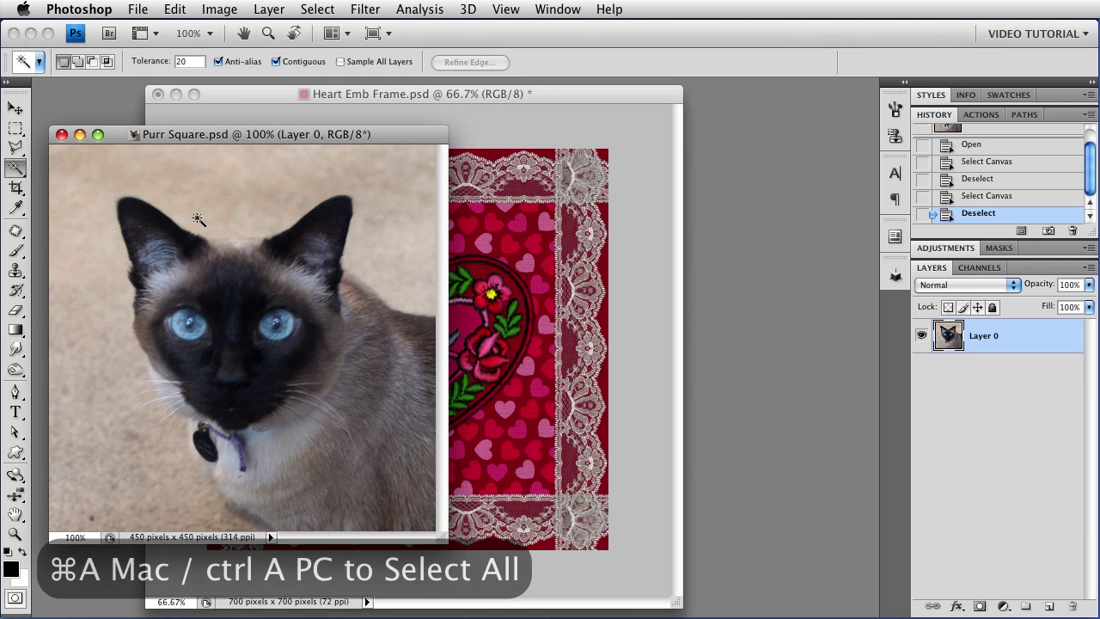
key("super+a")
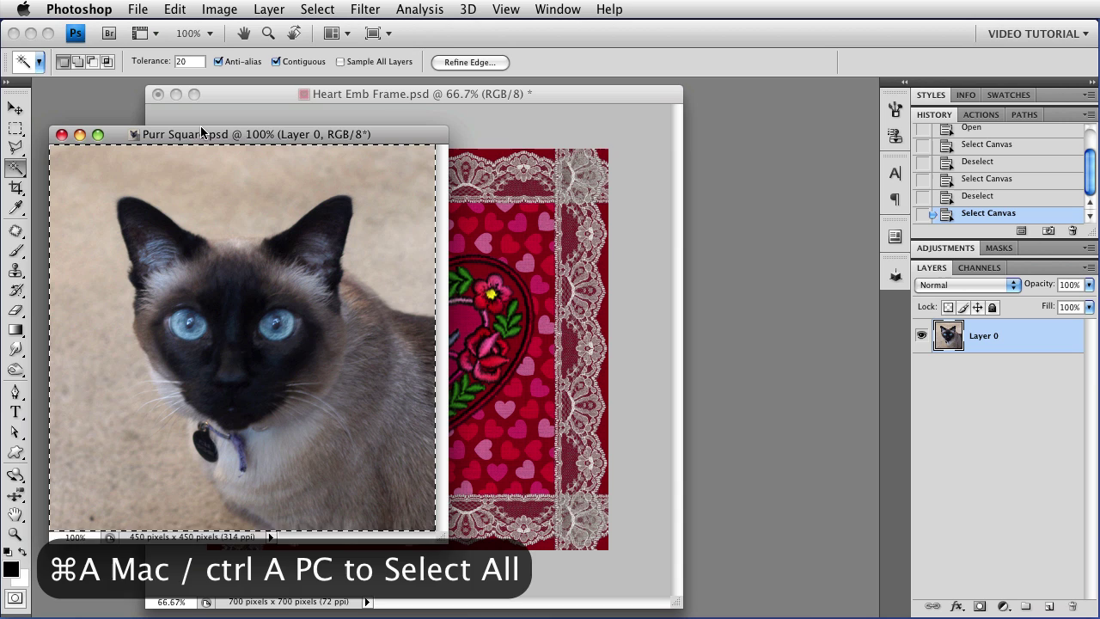
key("super+c")
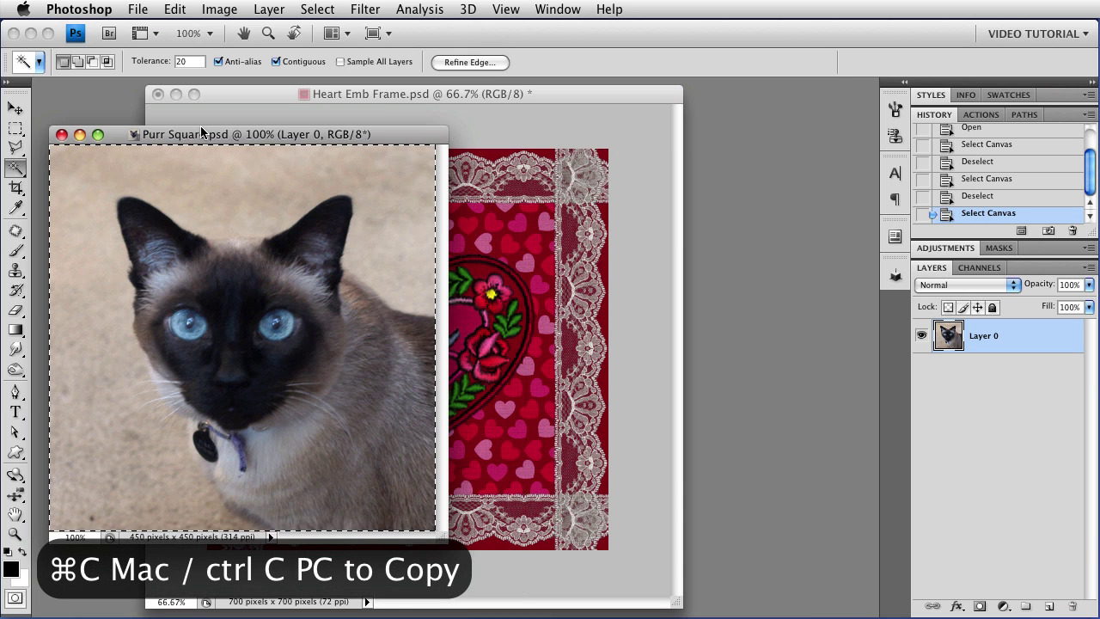
left_click(383, 97)
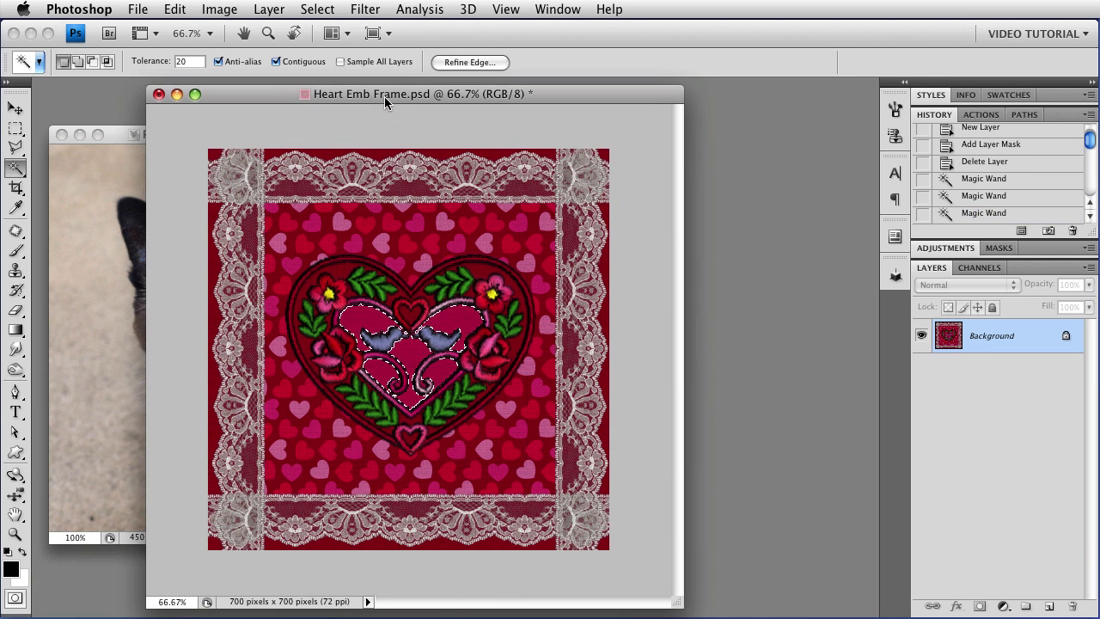
left_click(176, 10)
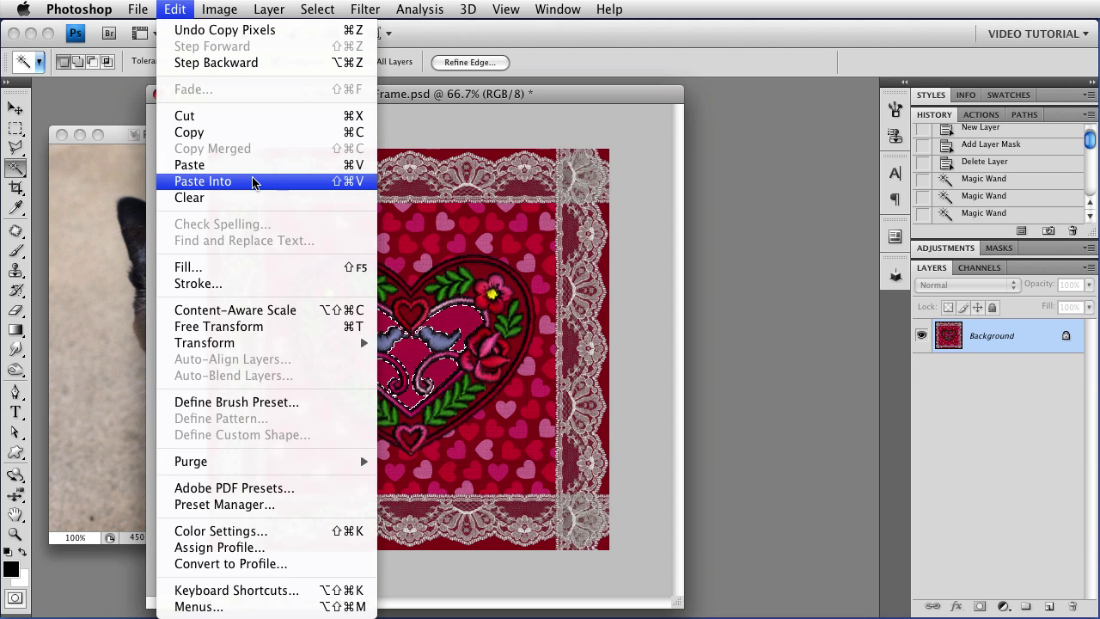
left_click(203, 181)
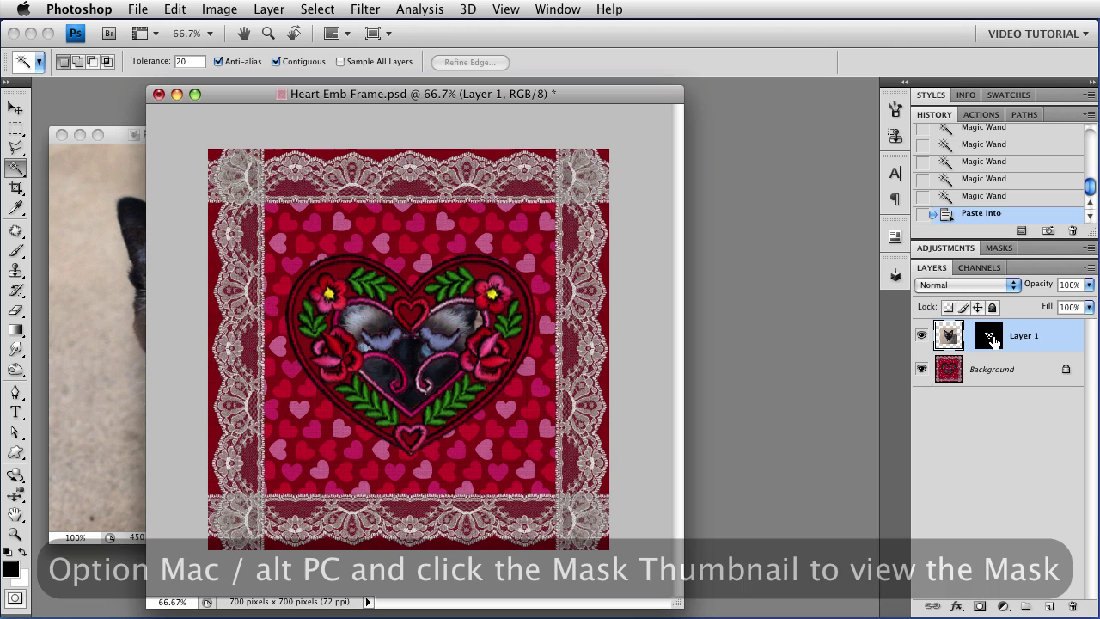
left_click(992, 339, "alt")
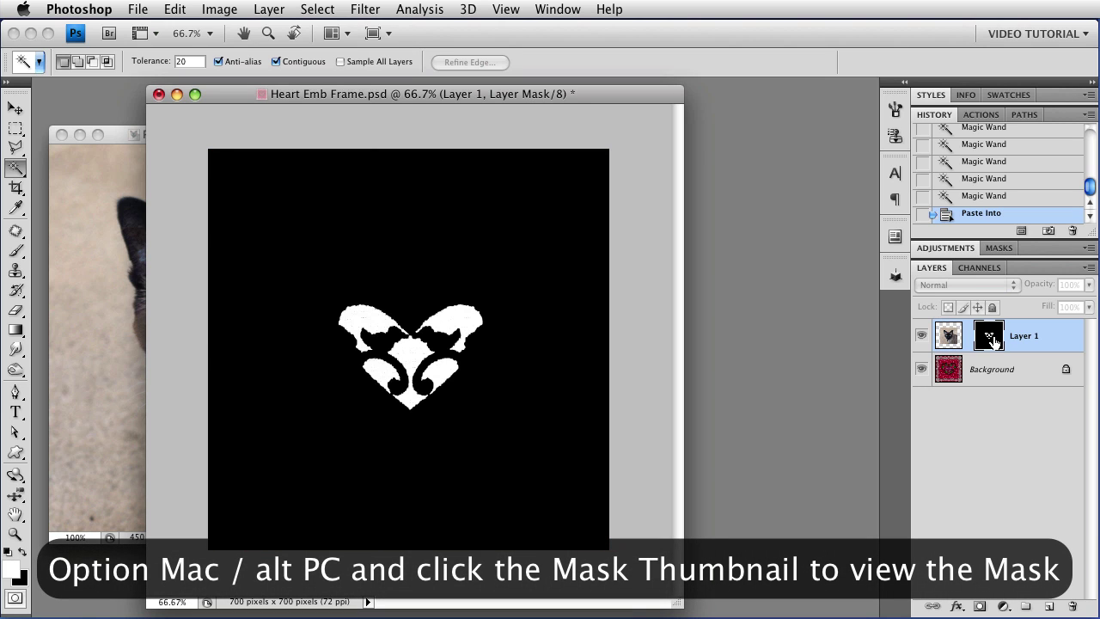
left_click(438, 378, "super")
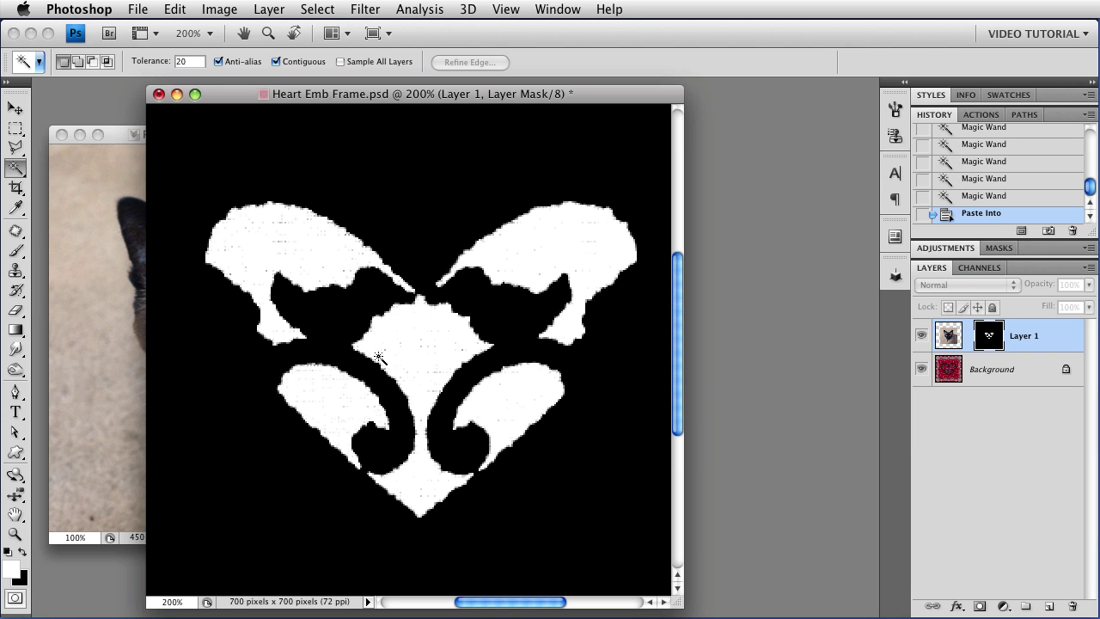
left_click(430, 331, "alt+super")
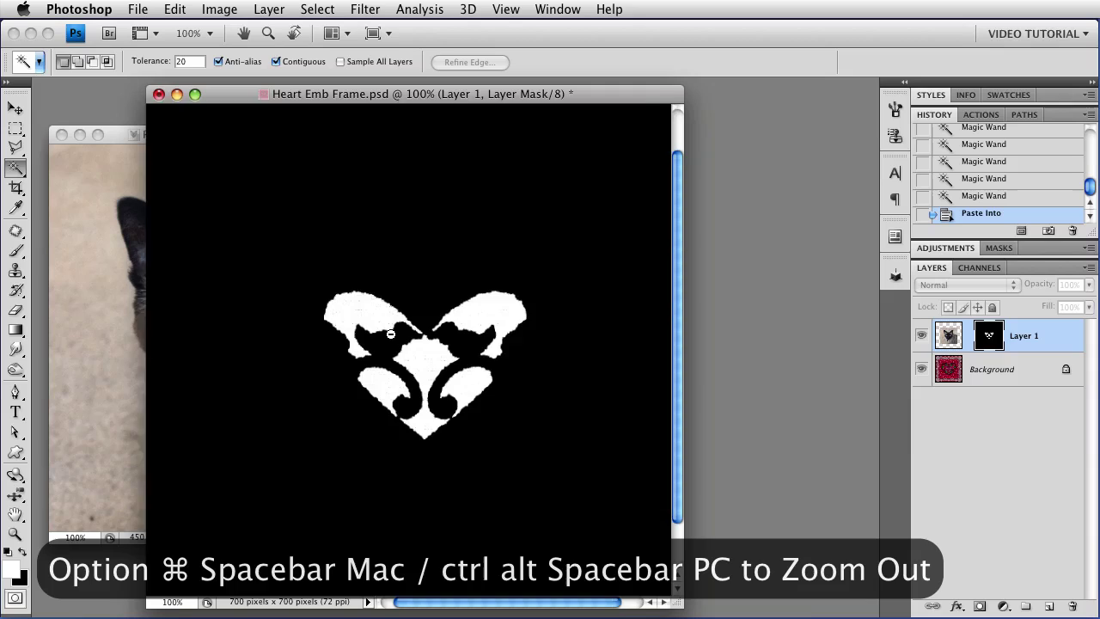
left_click(496, 324, "alt+super")
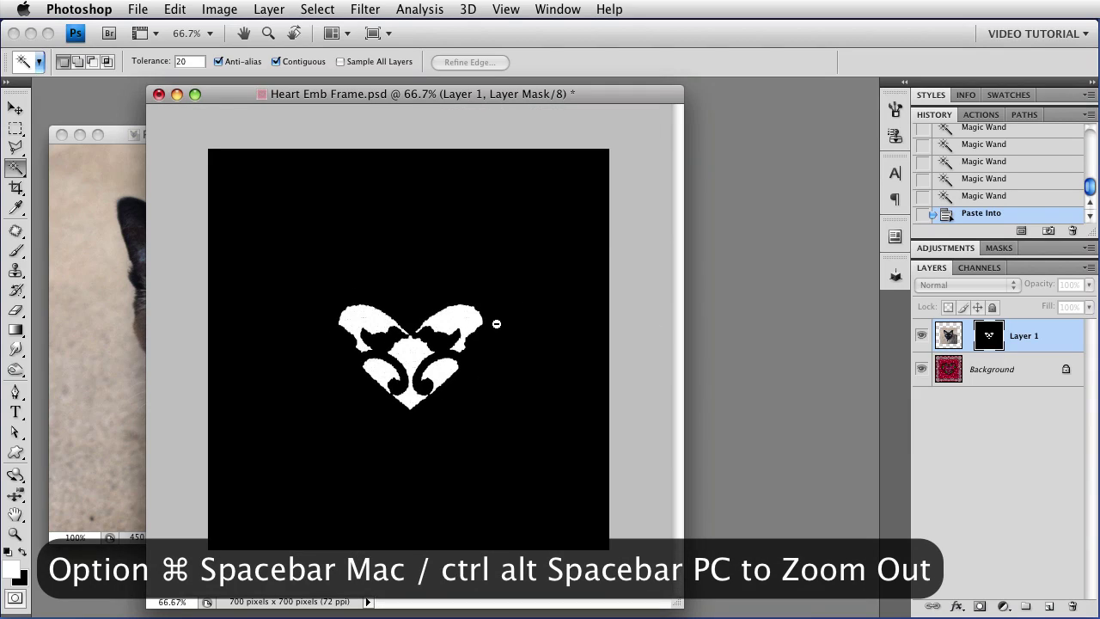
left_click(950, 337)
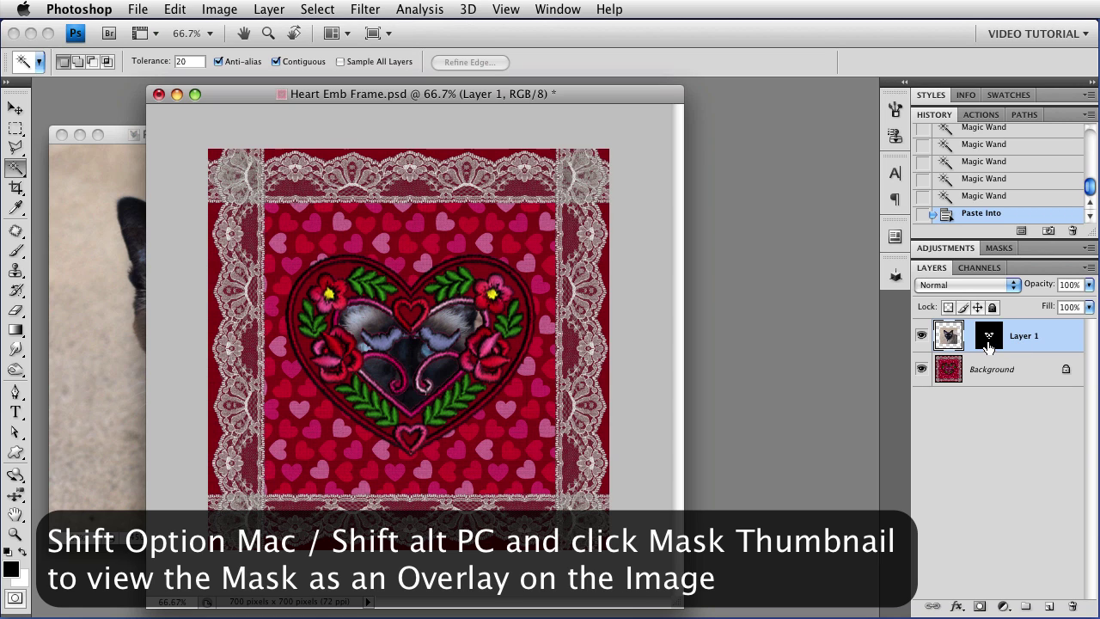
Step: Set the layer mask overlay to pure blue (H240 S100 B100) at 50% opacity
left_click(988, 342, "alt+shift")
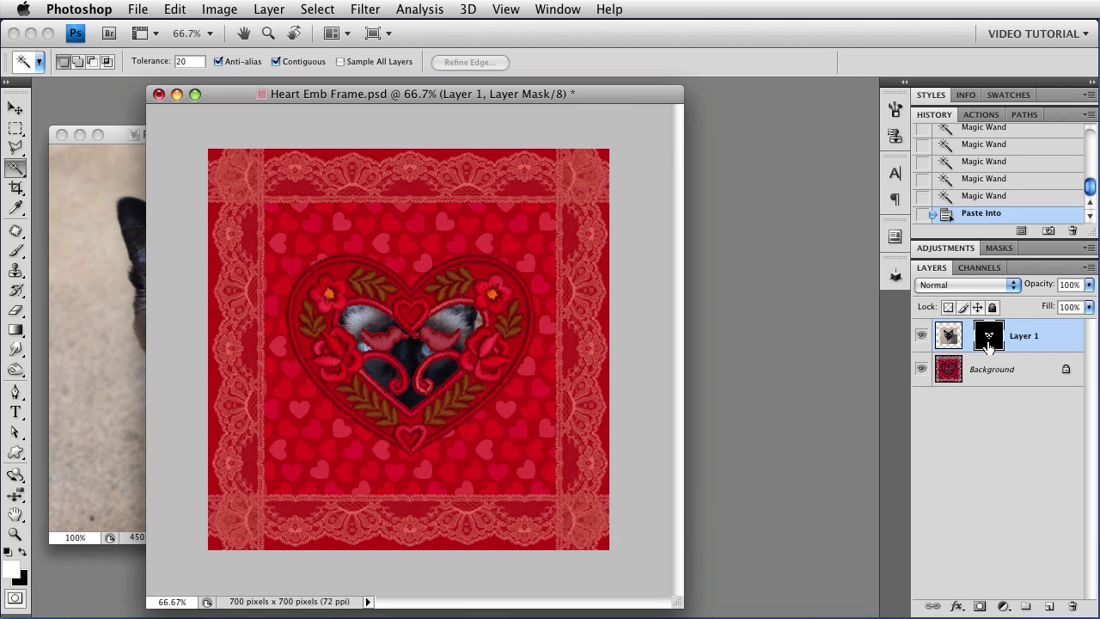
double_click(987, 342)
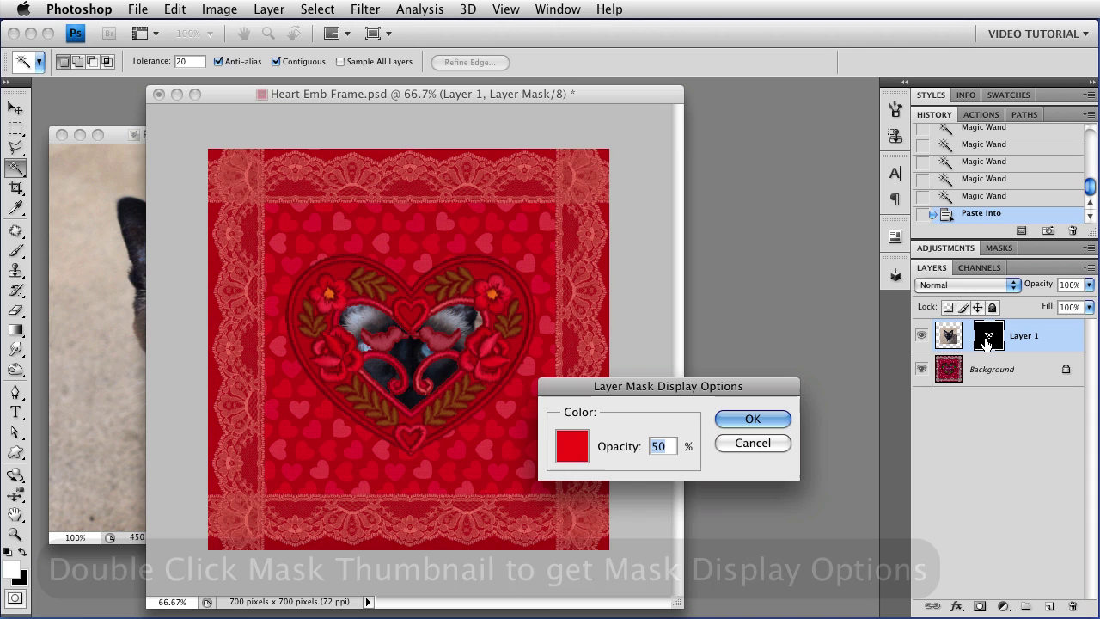
left_click(573, 446)
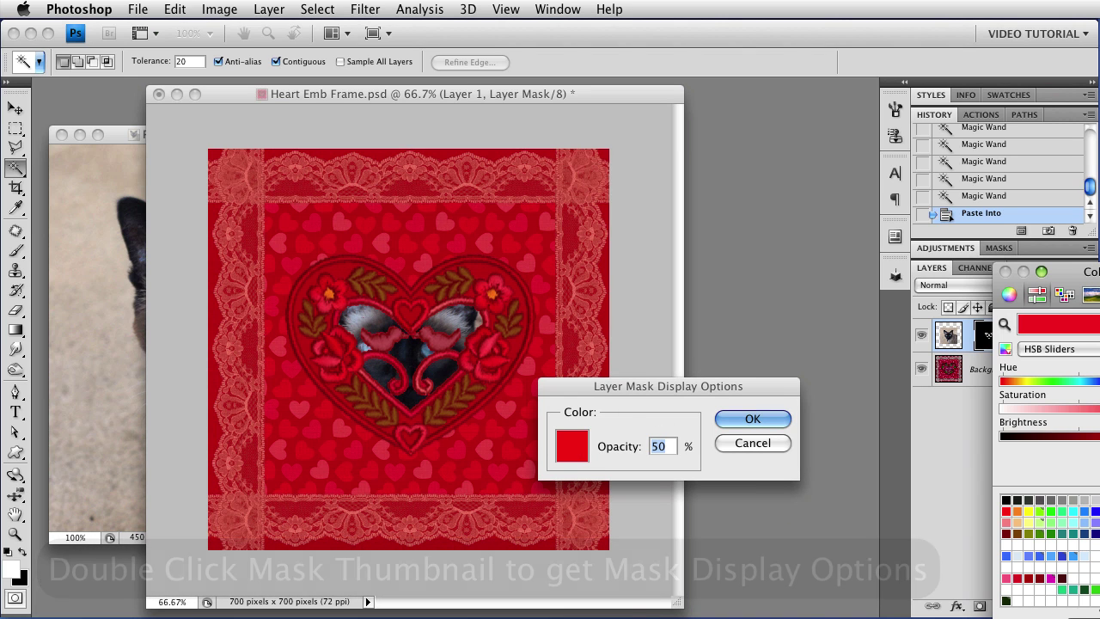
left_click_drag(1057, 271, 798, 214)
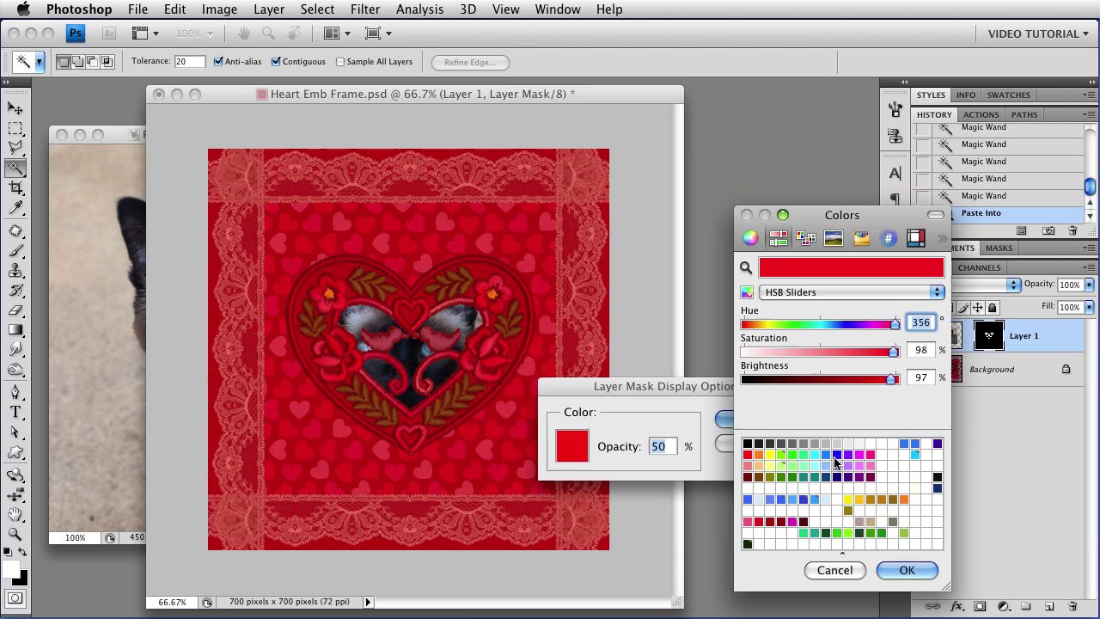
left_click(837, 454)
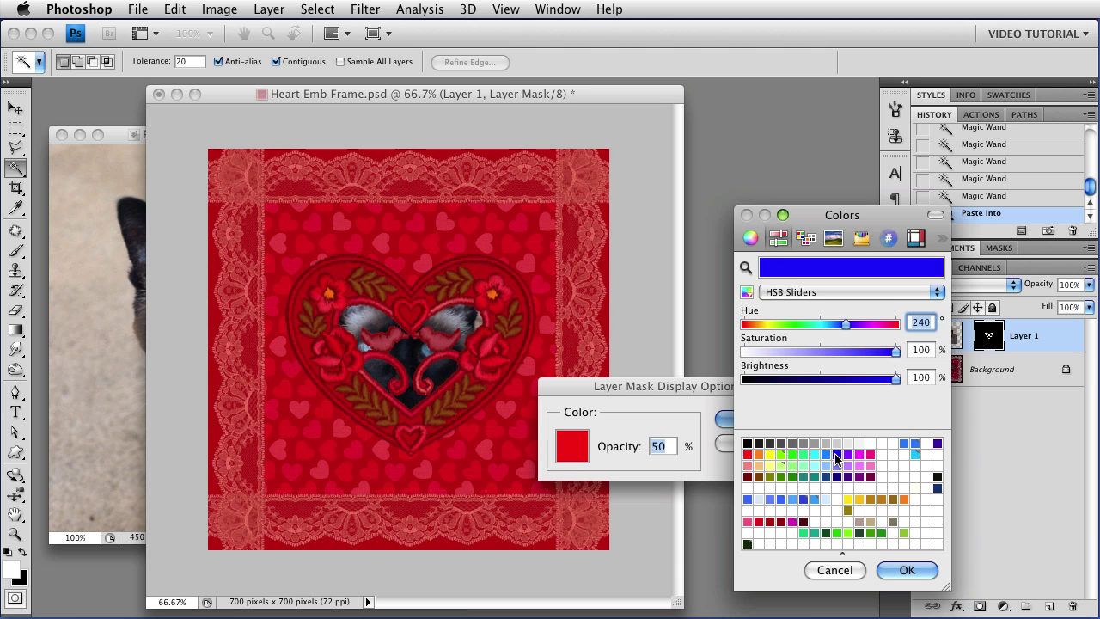
left_click(907, 570)
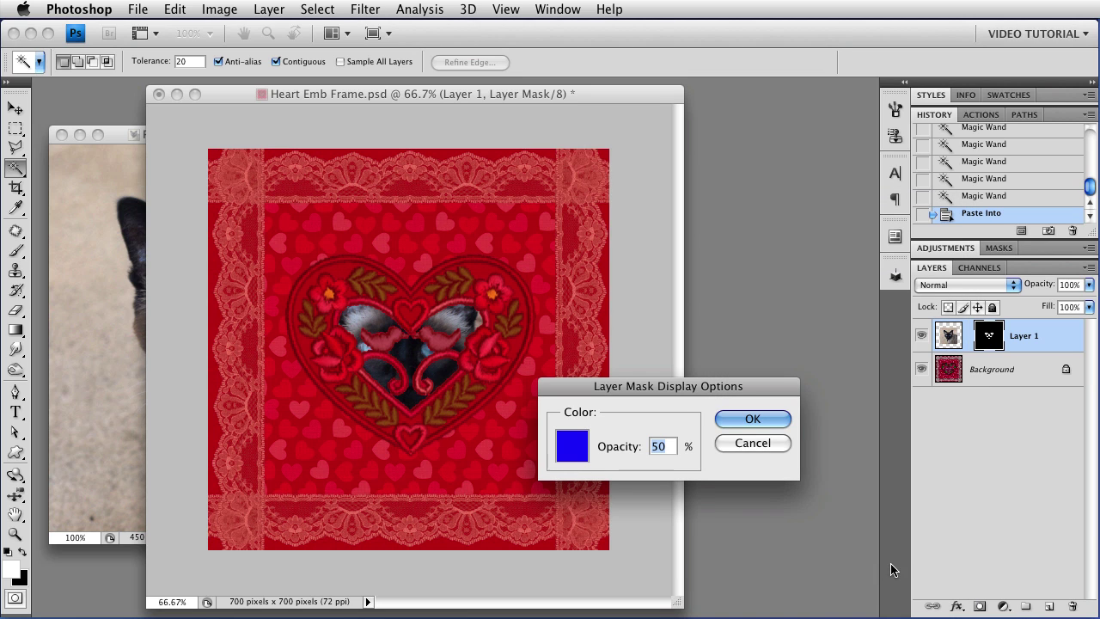
left_click(724, 417)
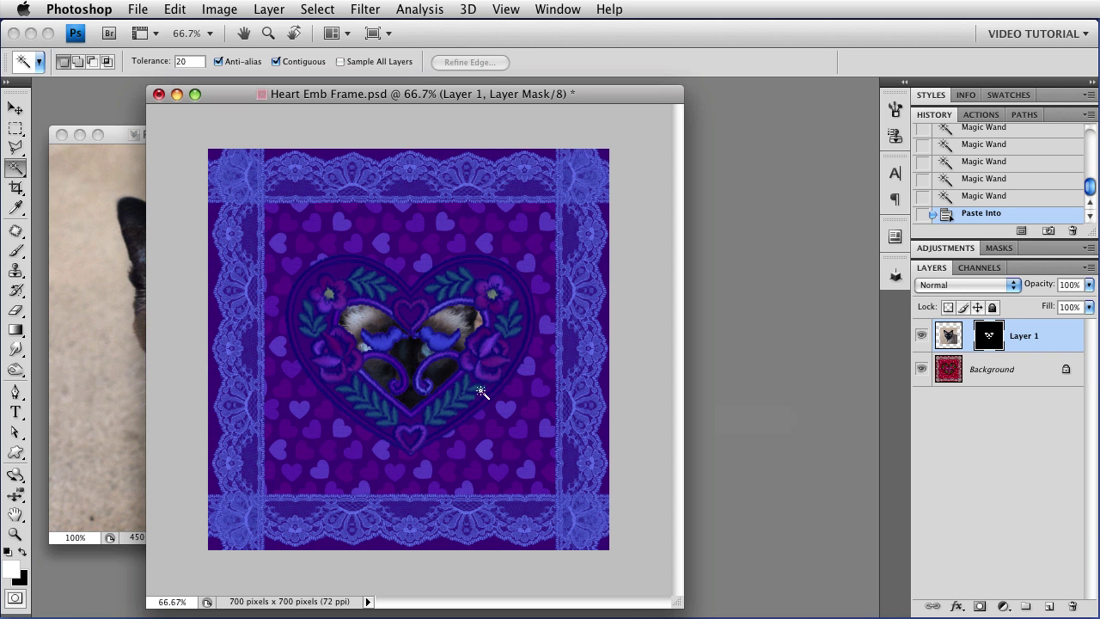
Step: Zoom to 200% and pick the Brush with white as the foreground colour
left_click(369, 362, "super+space")
left_click(369, 362, "super+space")
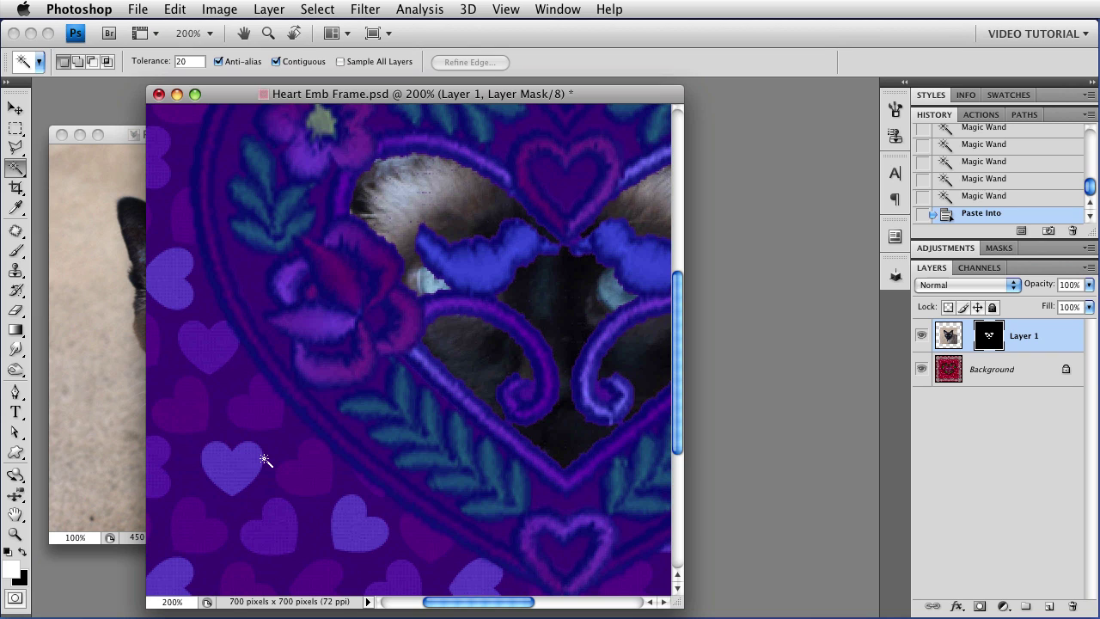
key("d")
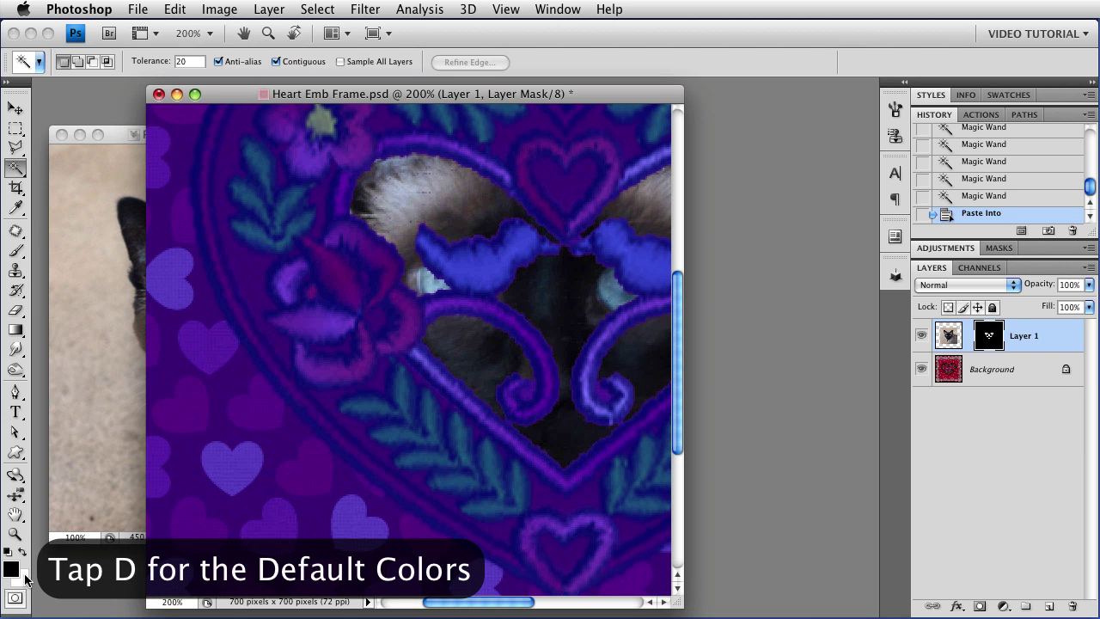
key("x")
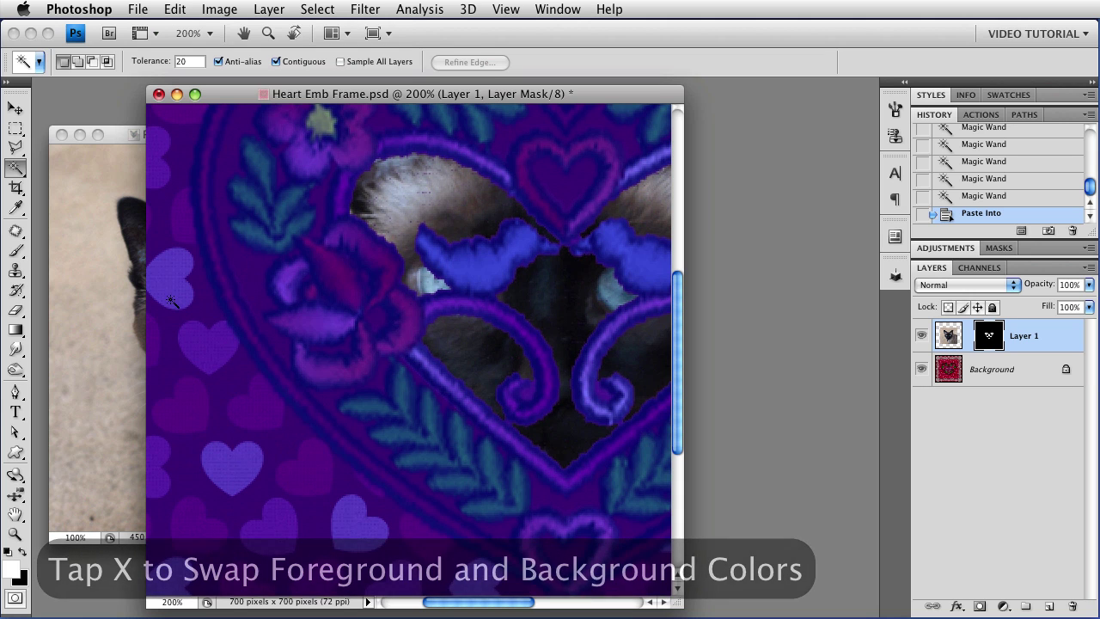
left_click(15, 250)
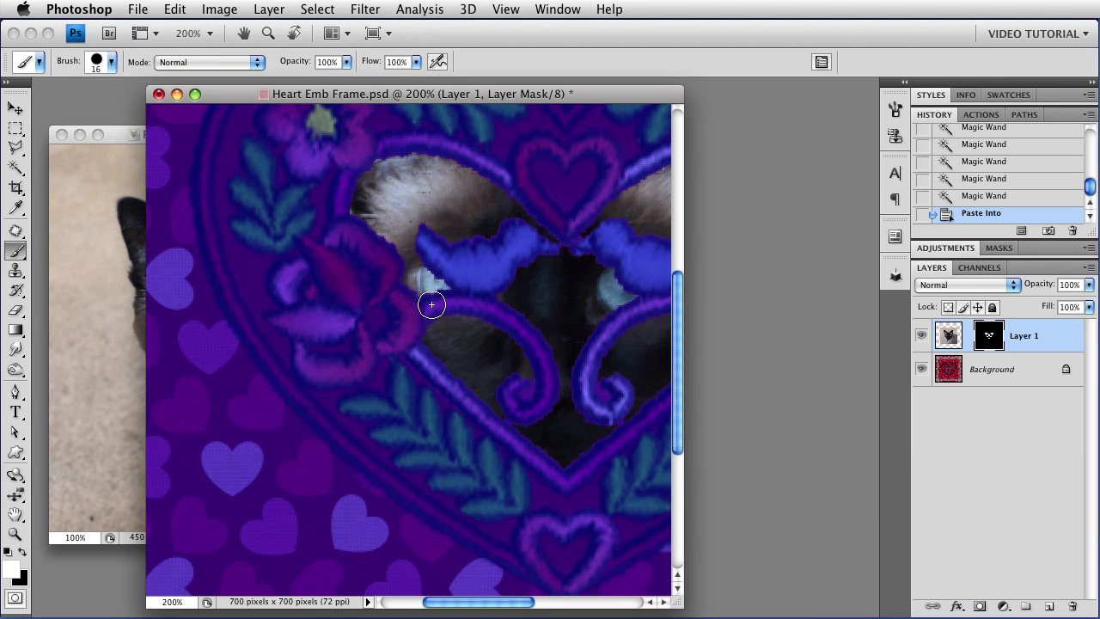
Step: Paint white on the mask to reveal the cat between the birds and around the swirls
mouse_move(435, 292)
left_mouse_down()
mouse_move(440, 321)
mouse_move(430, 288)
left_mouse_up()
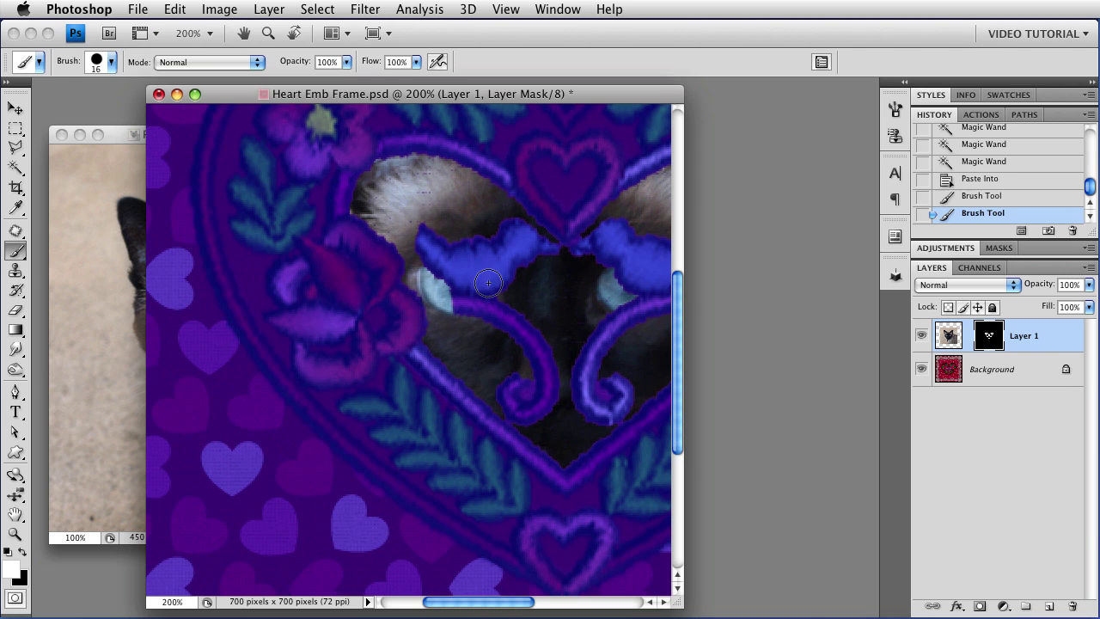
left_click(550, 252)
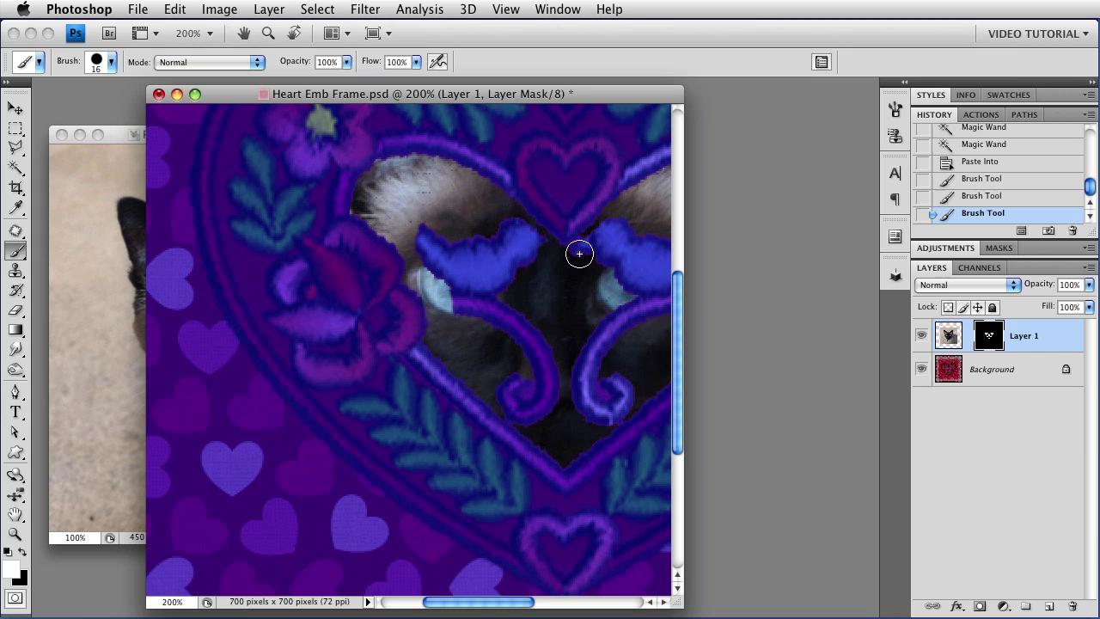
left_click(581, 252)
left_click(584, 249)
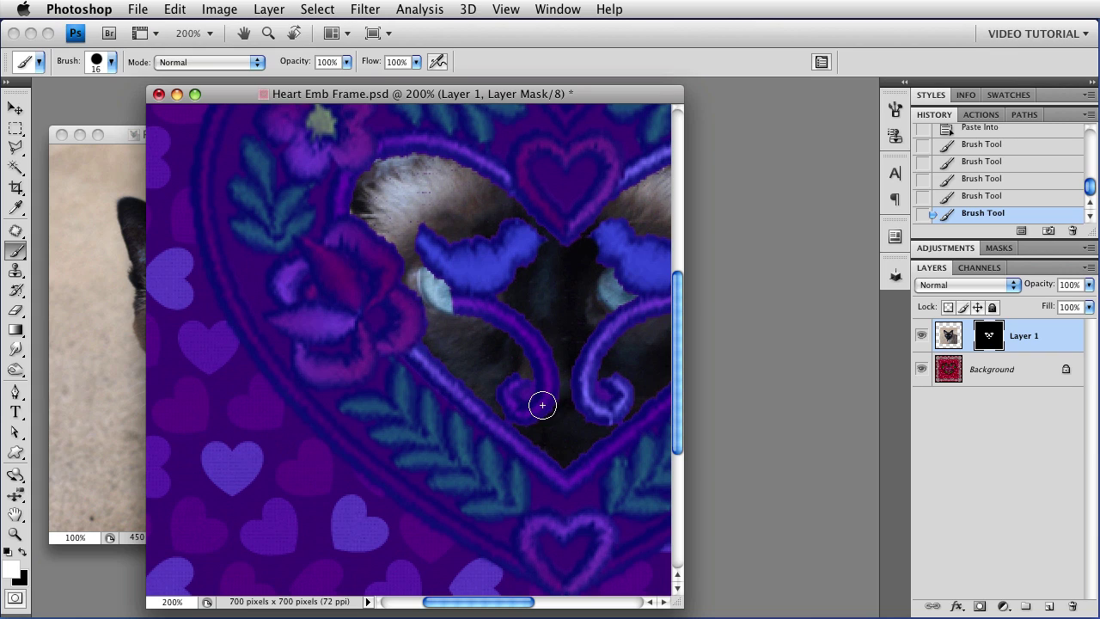
left_click_drag(518, 413, 529, 415)
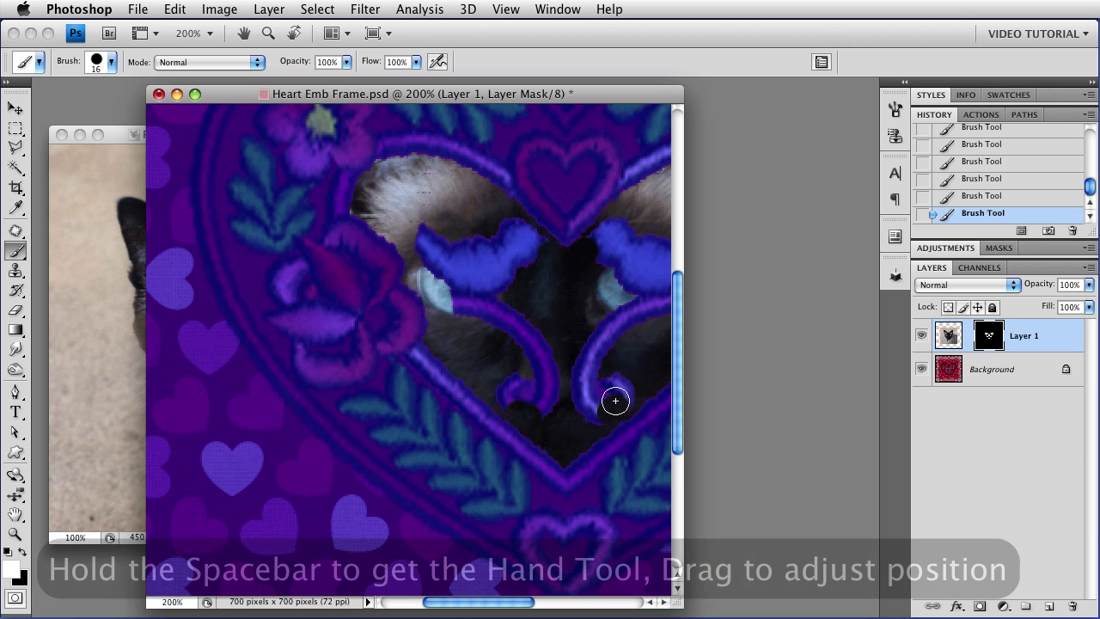
left_click_drag(592, 361, 455, 425)
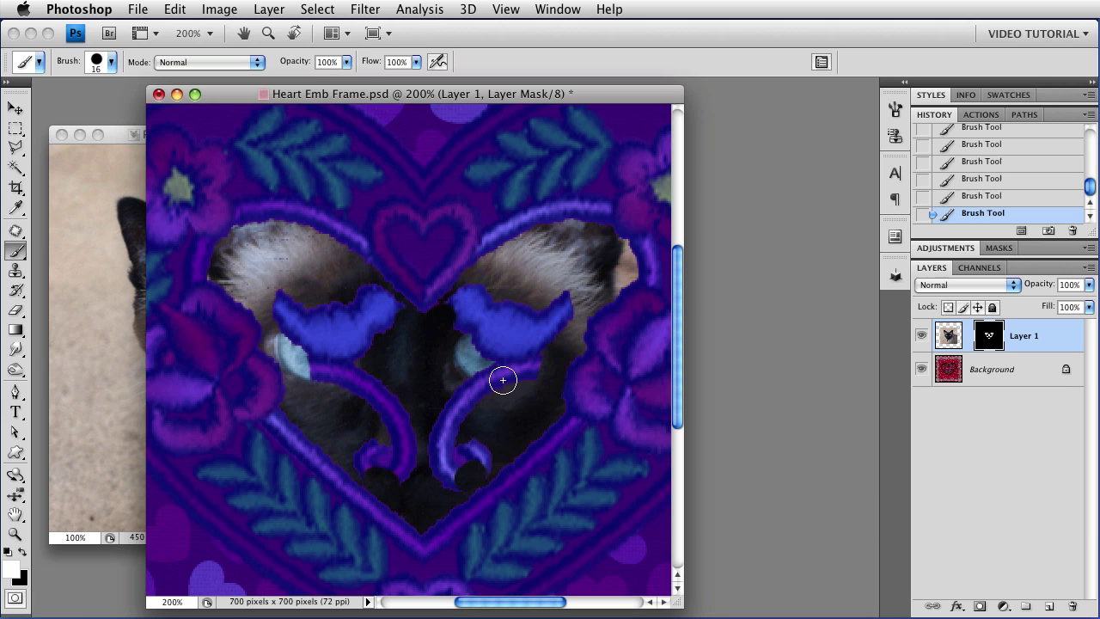
left_click_drag(469, 366, 514, 353)
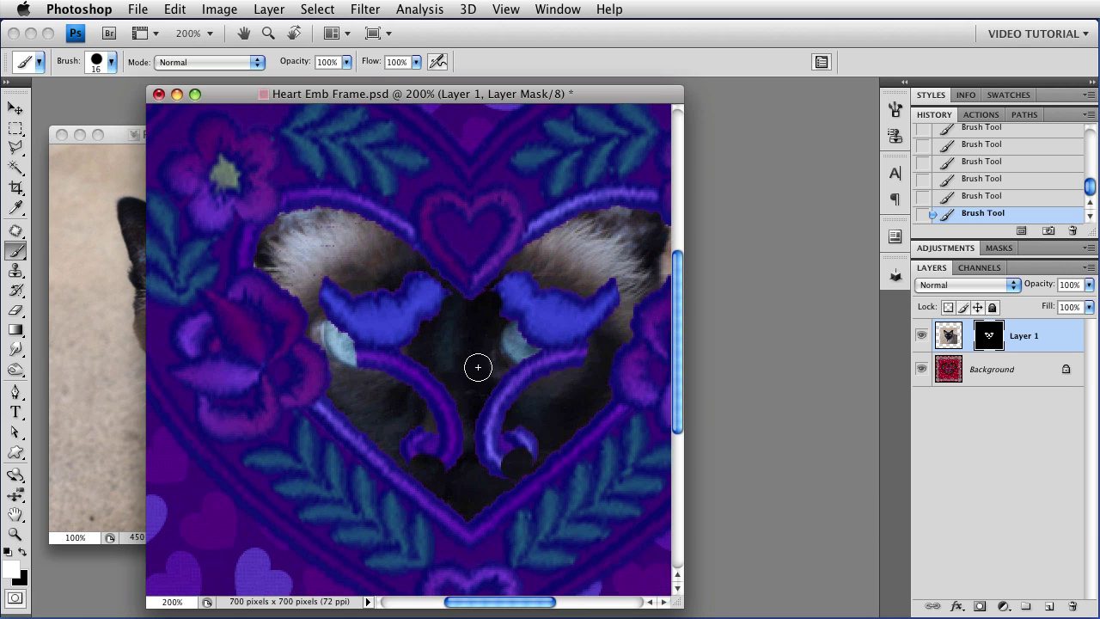
Step: Hide the overlay and view Layer 1's mask on its own, zoomed out
left_click(947, 336)
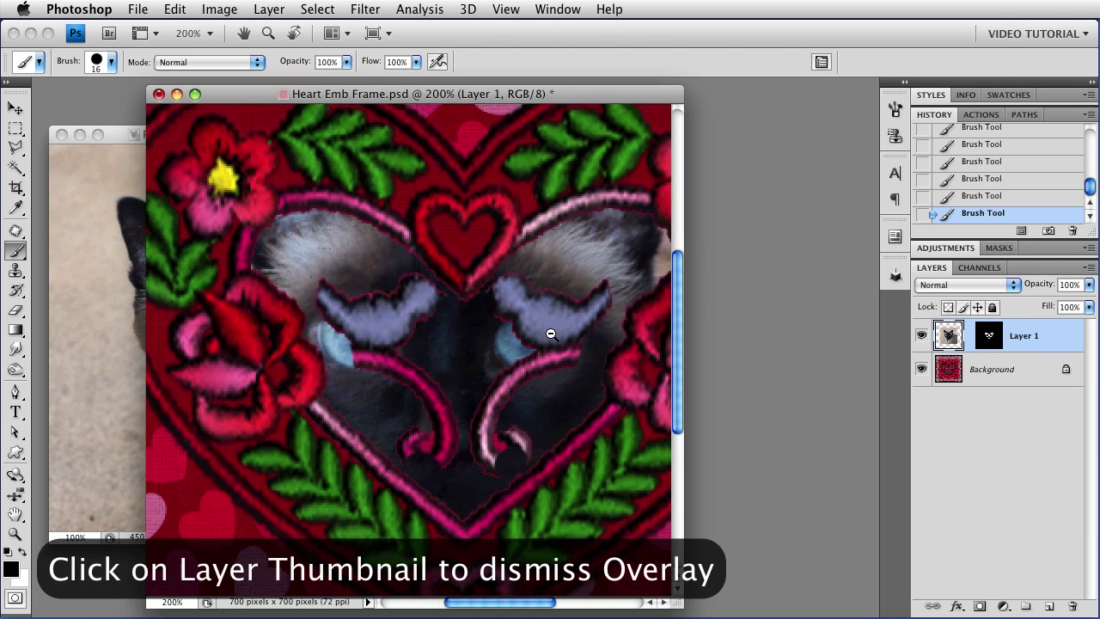
key("super+minus")
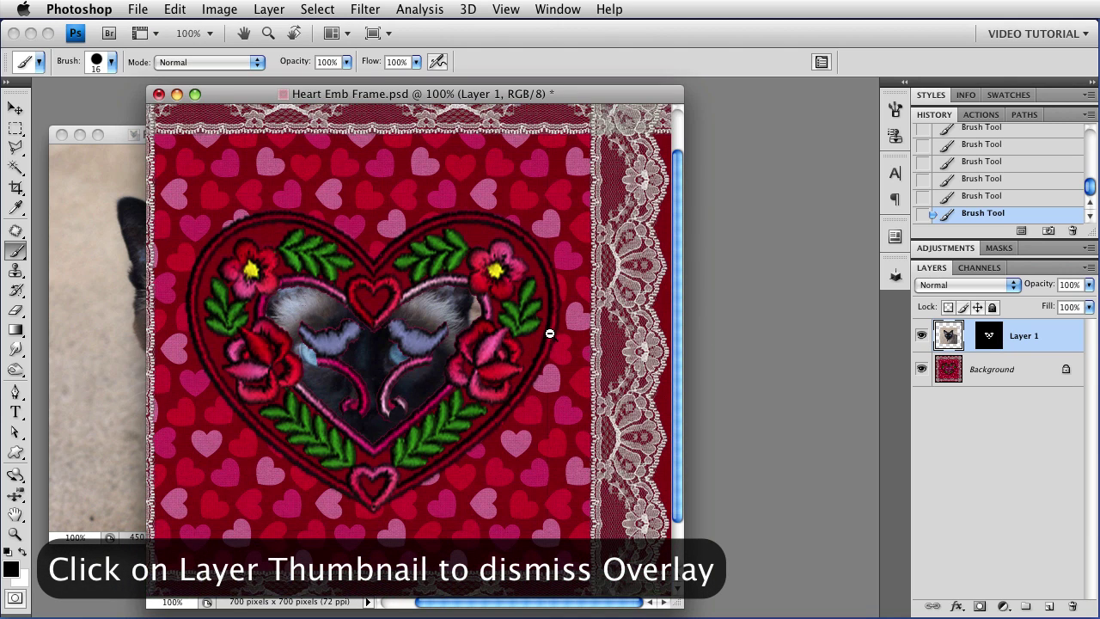
left_click(977, 340, "alt")
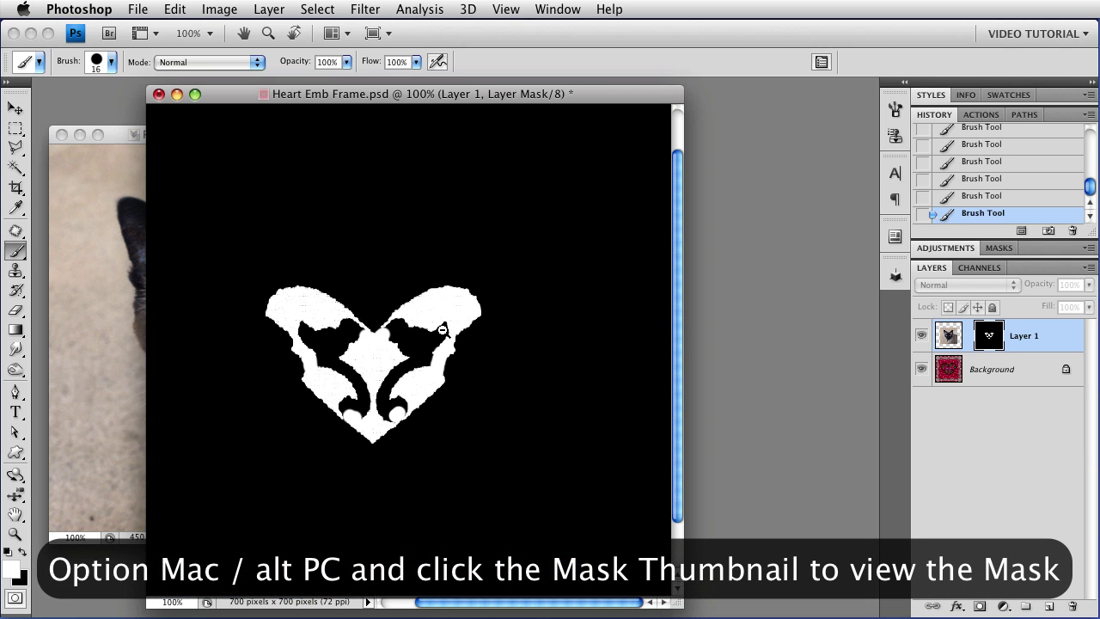
key("super+minus")
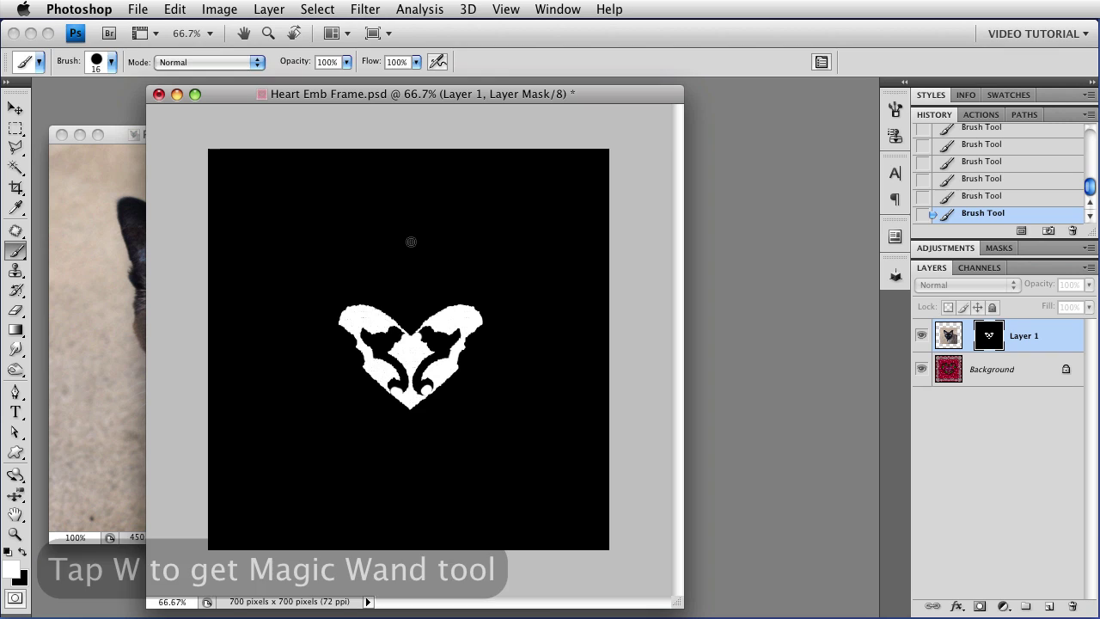
Step: Magic Wand the mask's black area, invert the selection, and fill the heart with white
key("w")
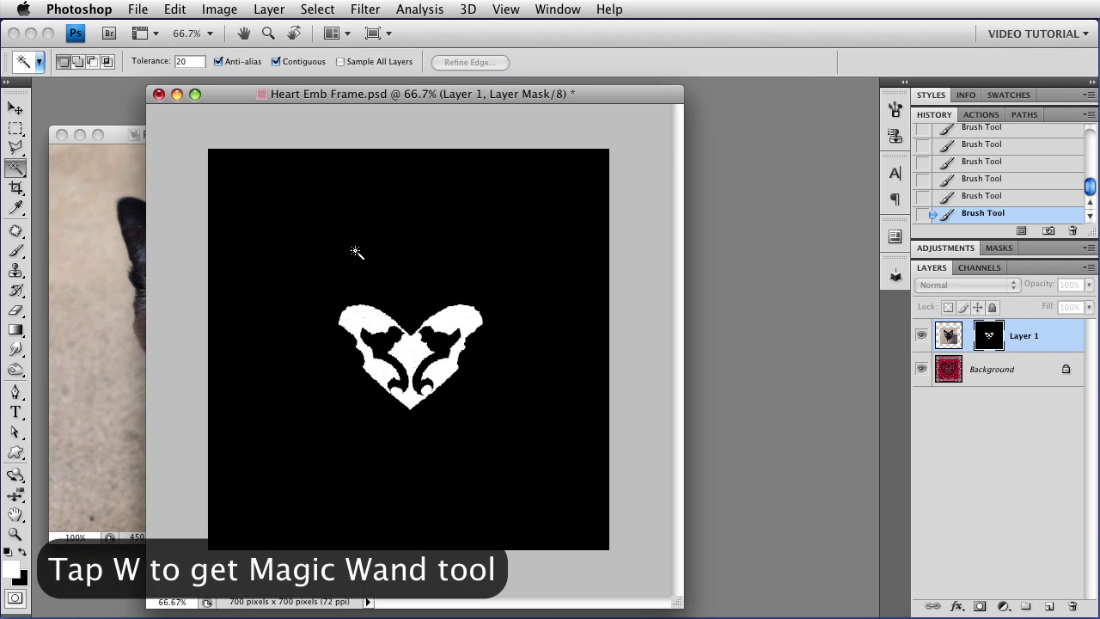
left_click(469, 456)
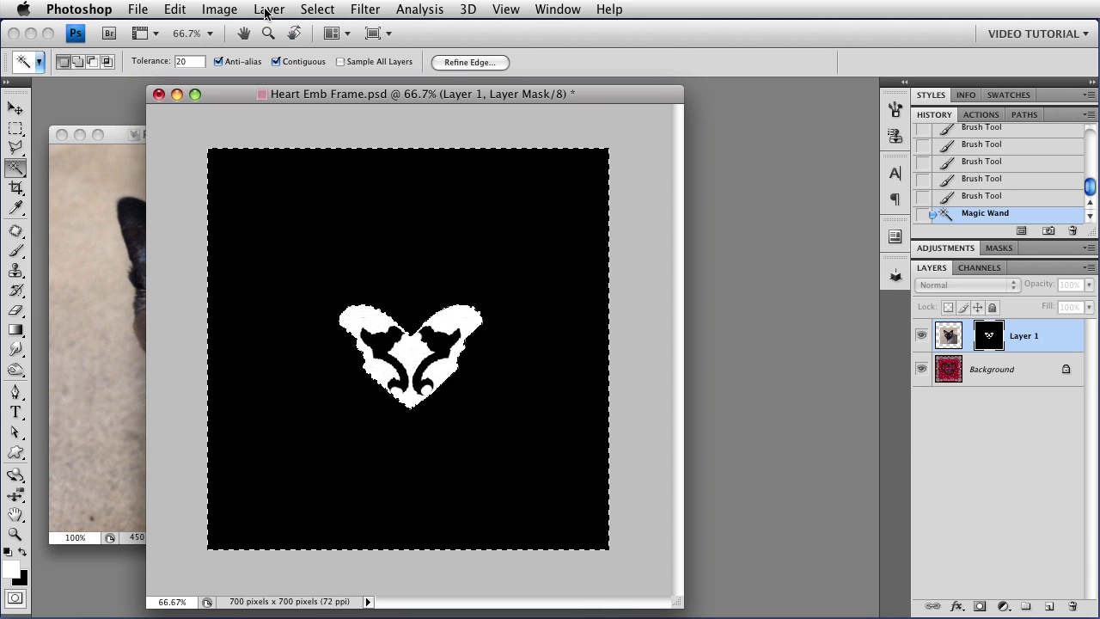
left_click(314, 11)
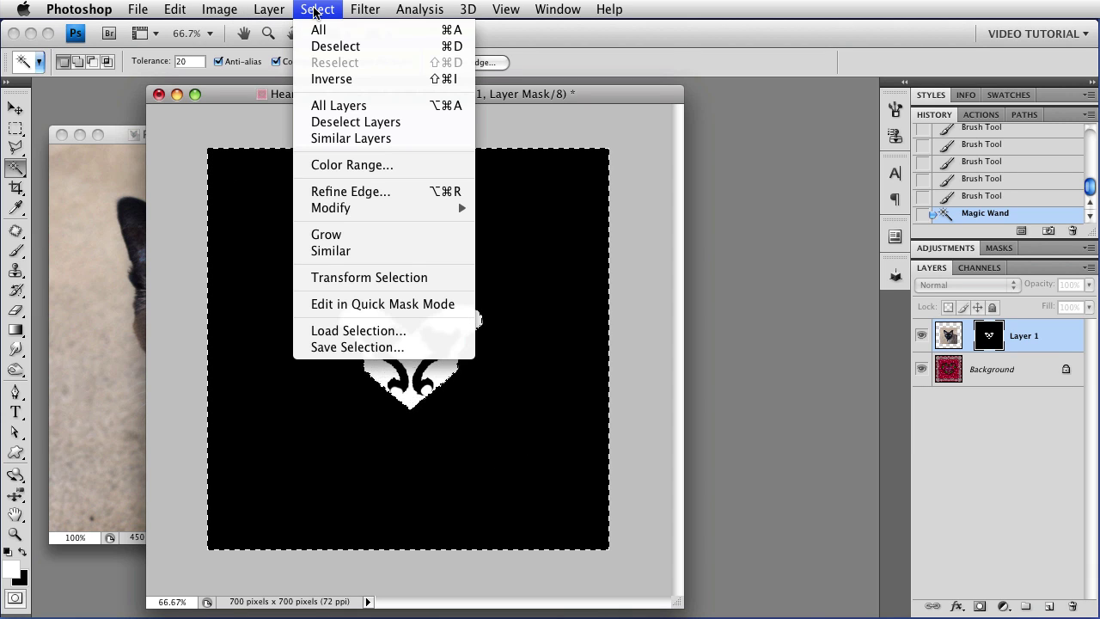
left_click(331, 79)
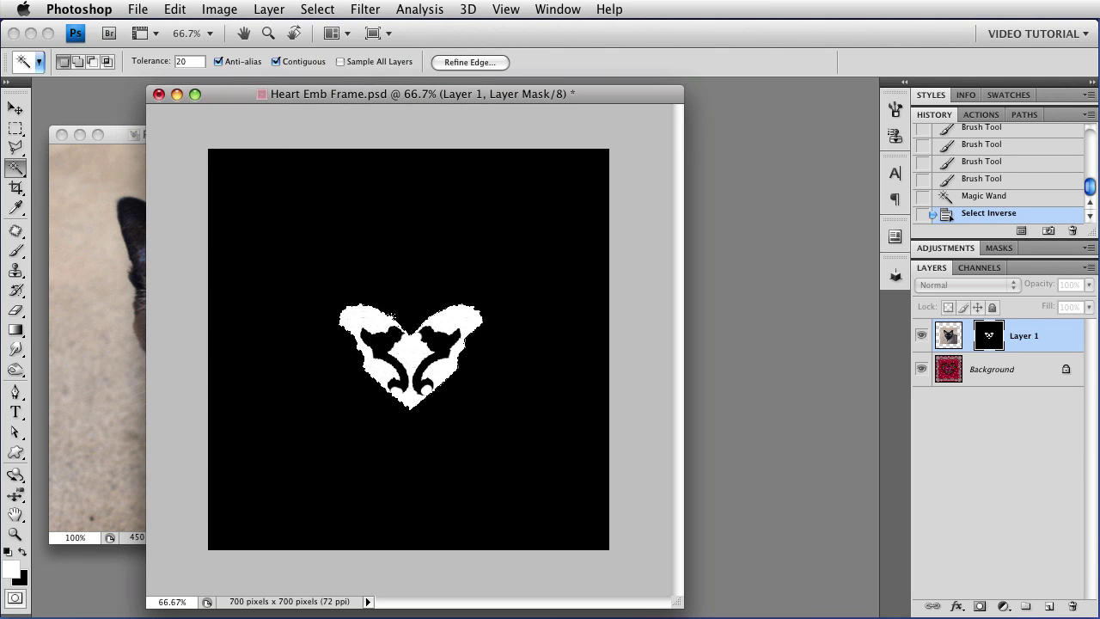
key("super+equal")
key("super+equal")
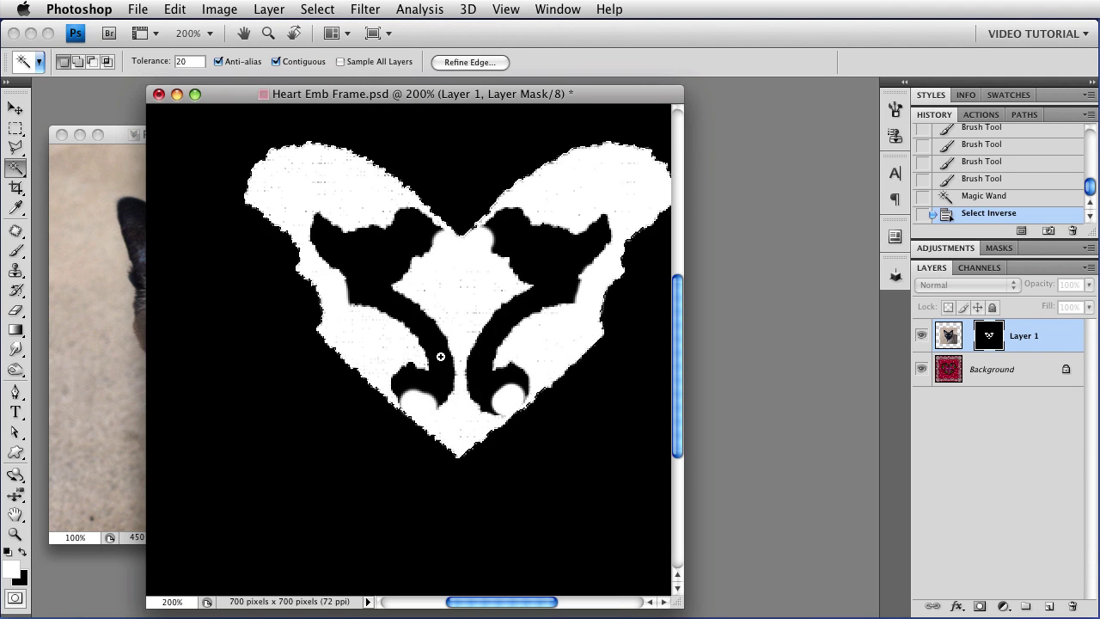
left_click_drag(414, 382, 388, 410)
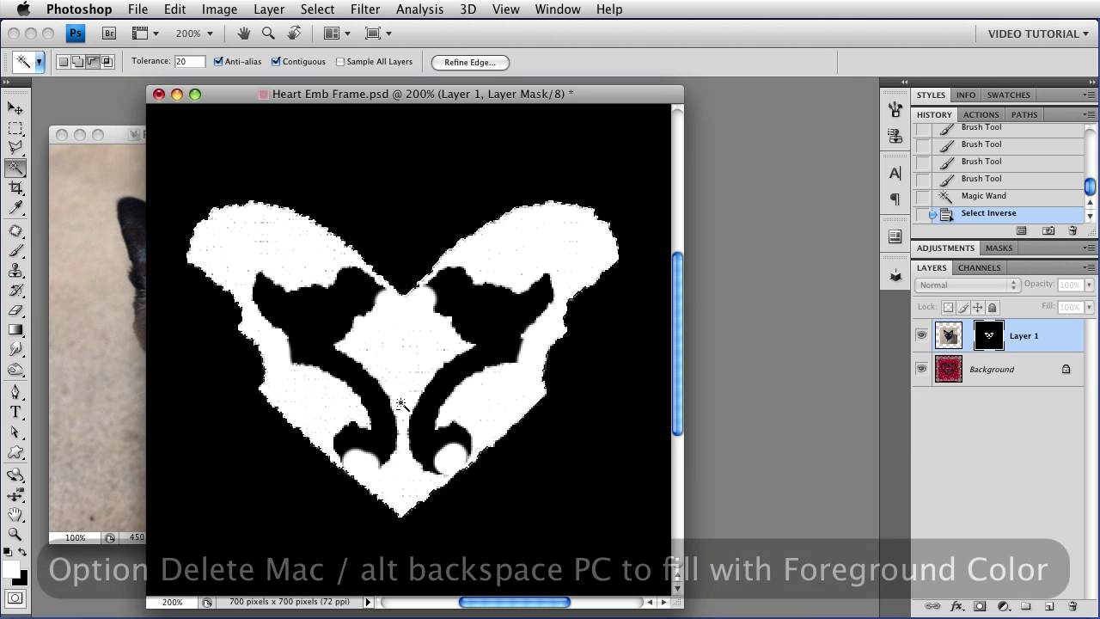
key("alt")
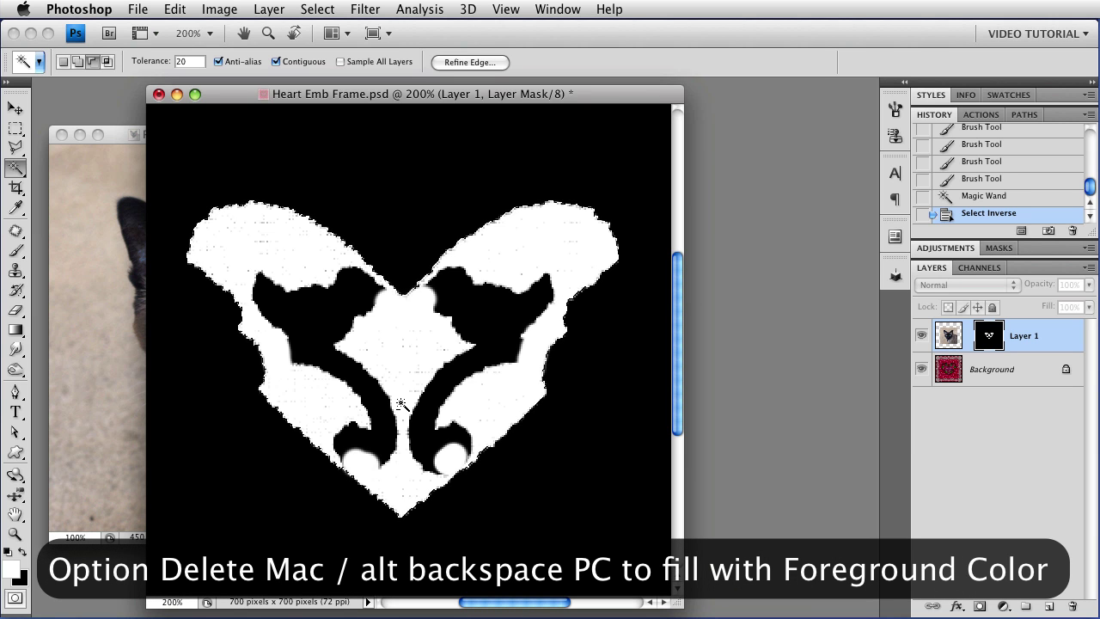
key("alt+BackSpace")
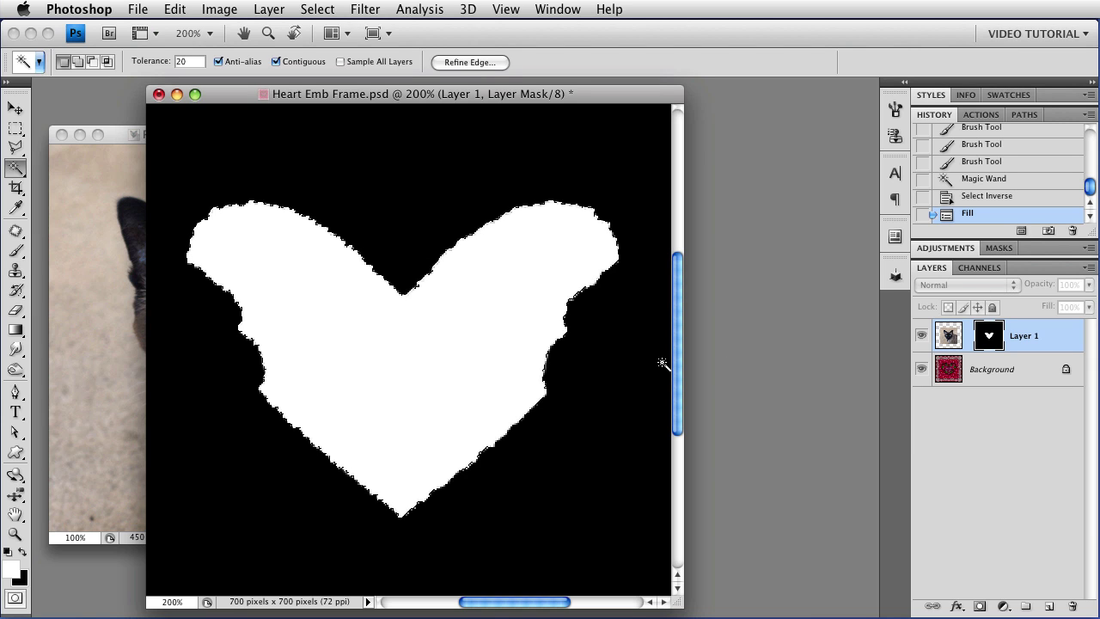
Step: Zoom out, target Layer 1's image thumbnail, and deselect the heart
left_click(429, 384, "alt")
left_click(422, 386, "alt")
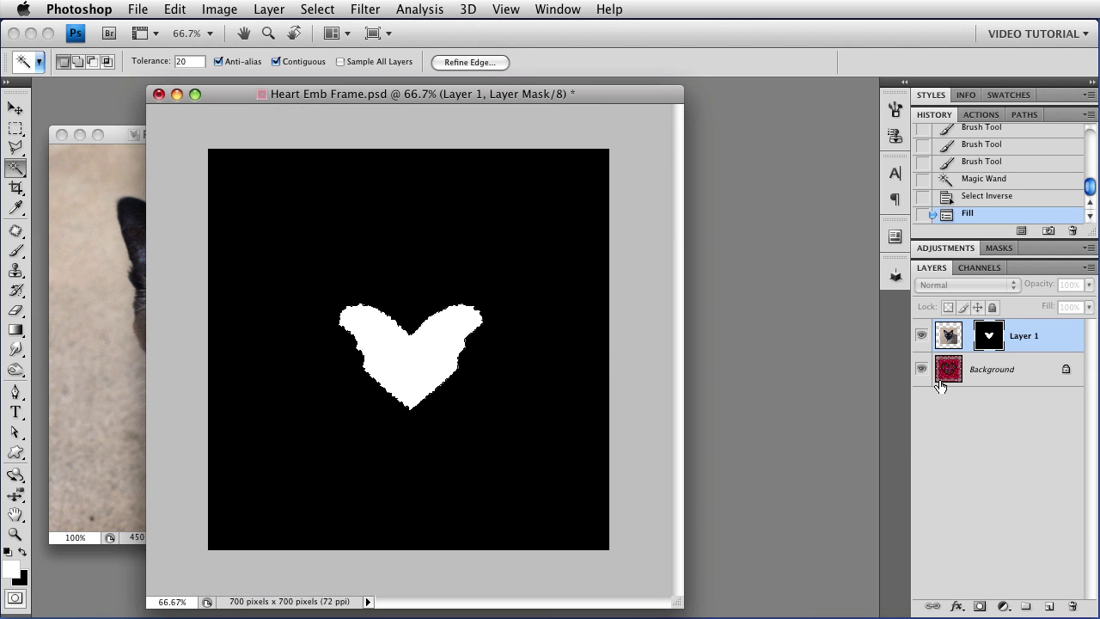
left_click(949, 337)
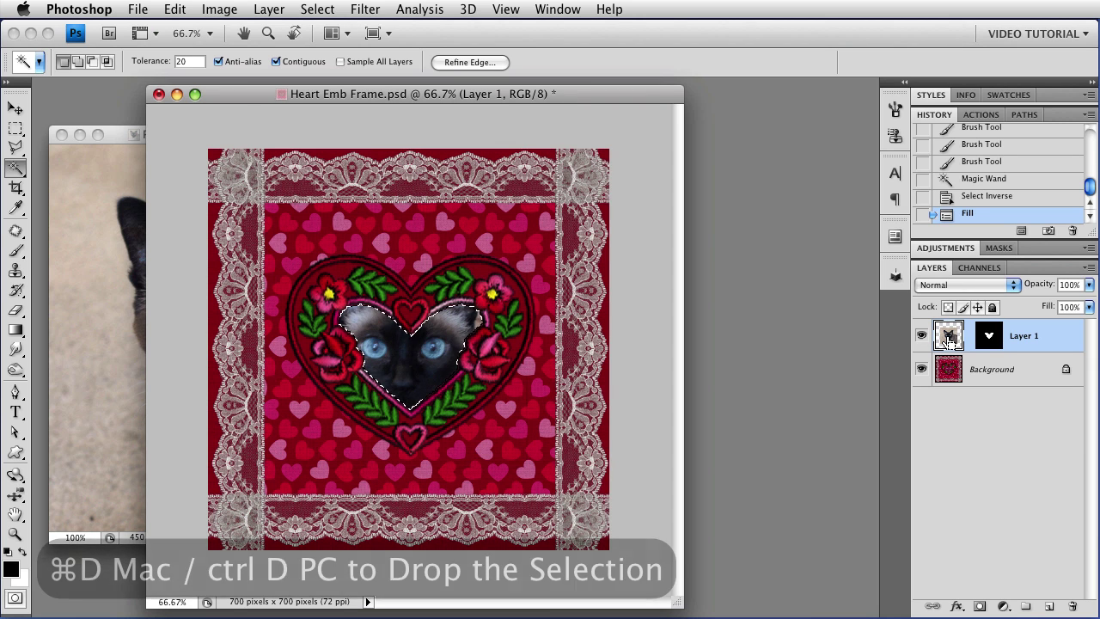
key("super+d")
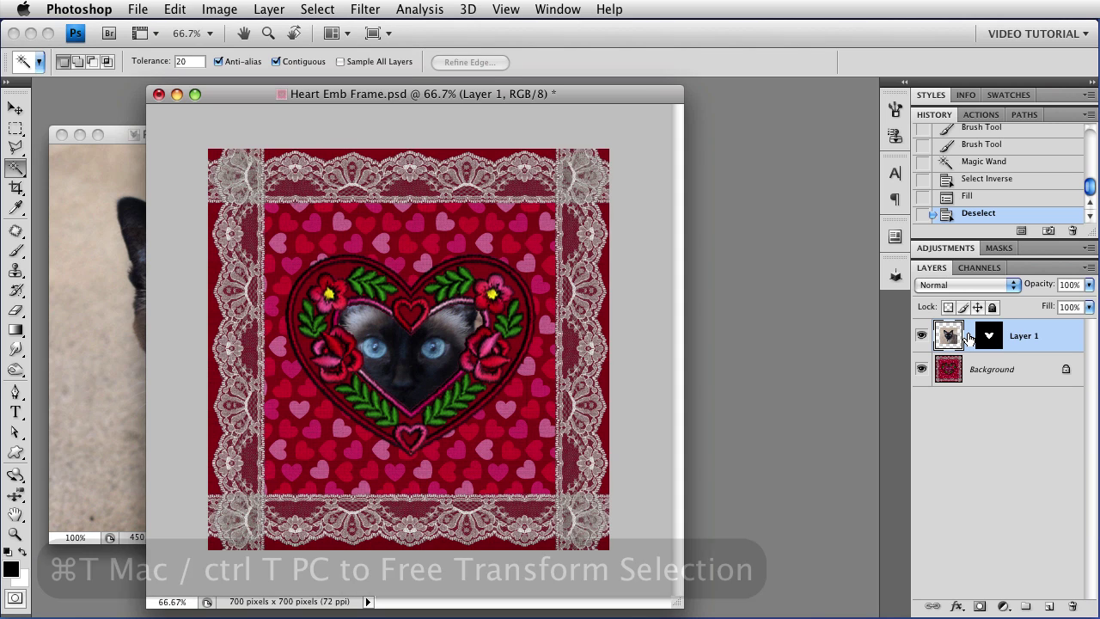
Step: Scale the cat photo to 68.4%, rotate it −13.9°, nudge it into place and commit
key("super+t")
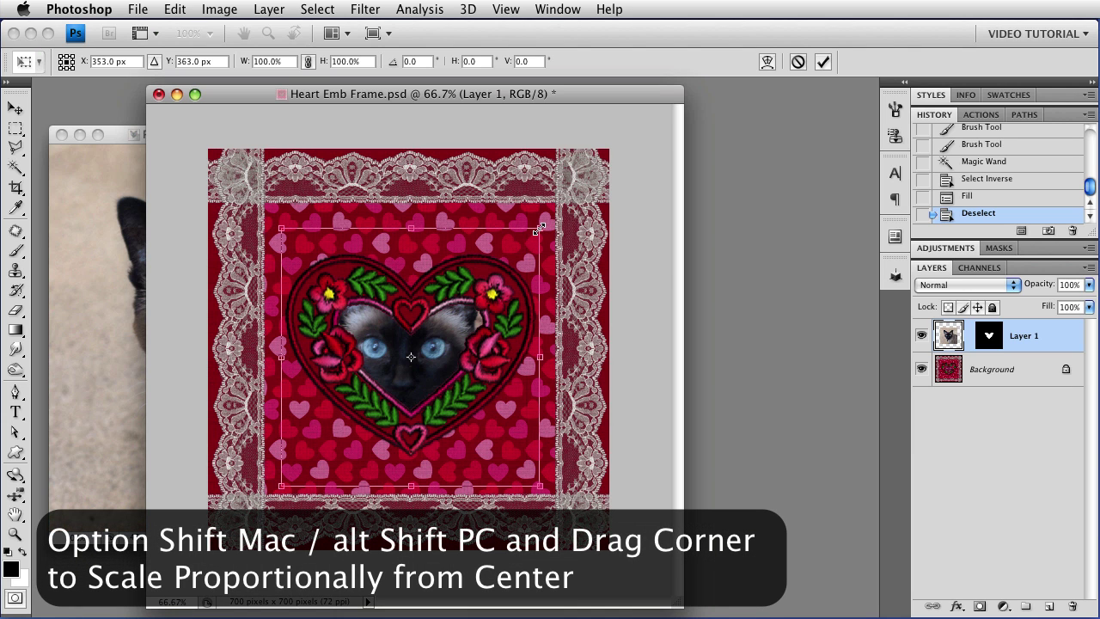
left_click_drag(539, 228, 487, 225)
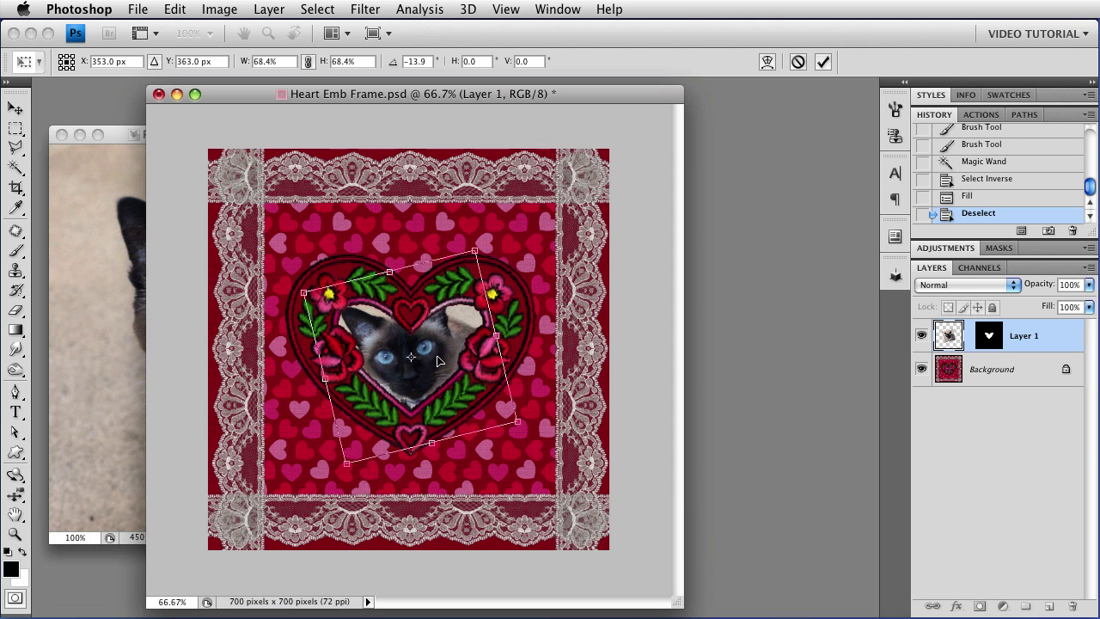
left_click_drag(438, 361, 441, 361)
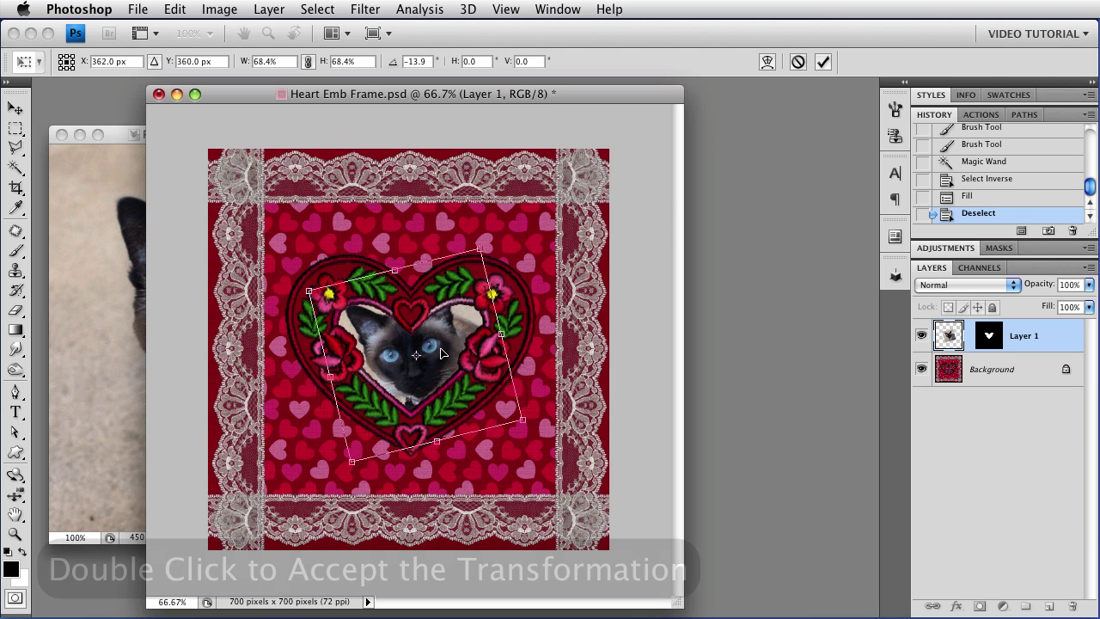
double_click(441, 354)
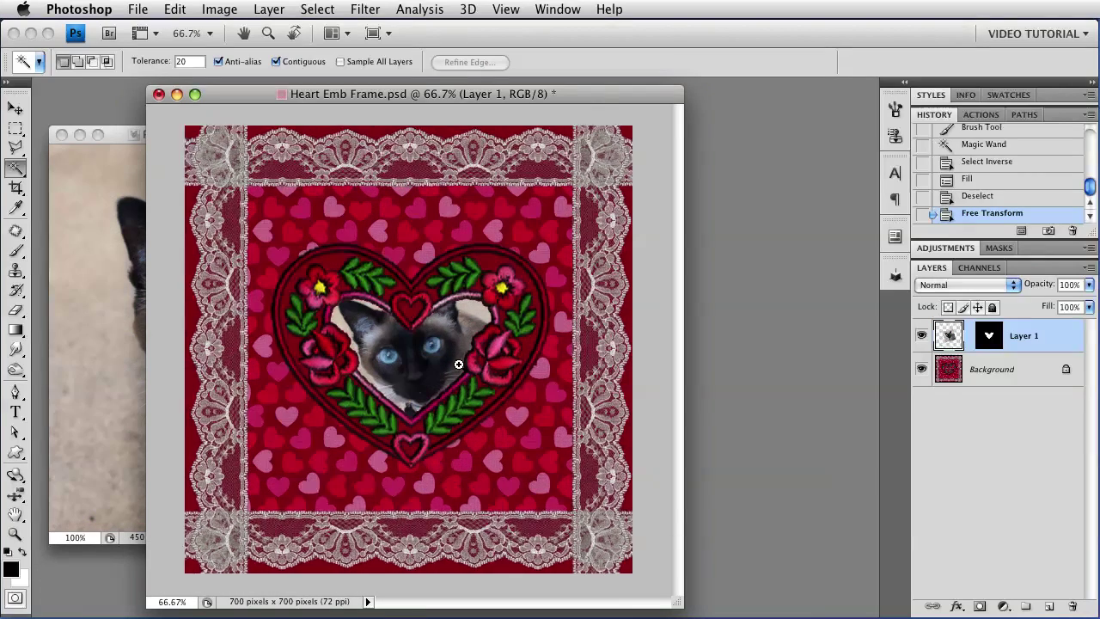
Step: Zoom in and load the heart mask as a selection expanded by 1 pixel
key("super+equal")
key("super+equal")
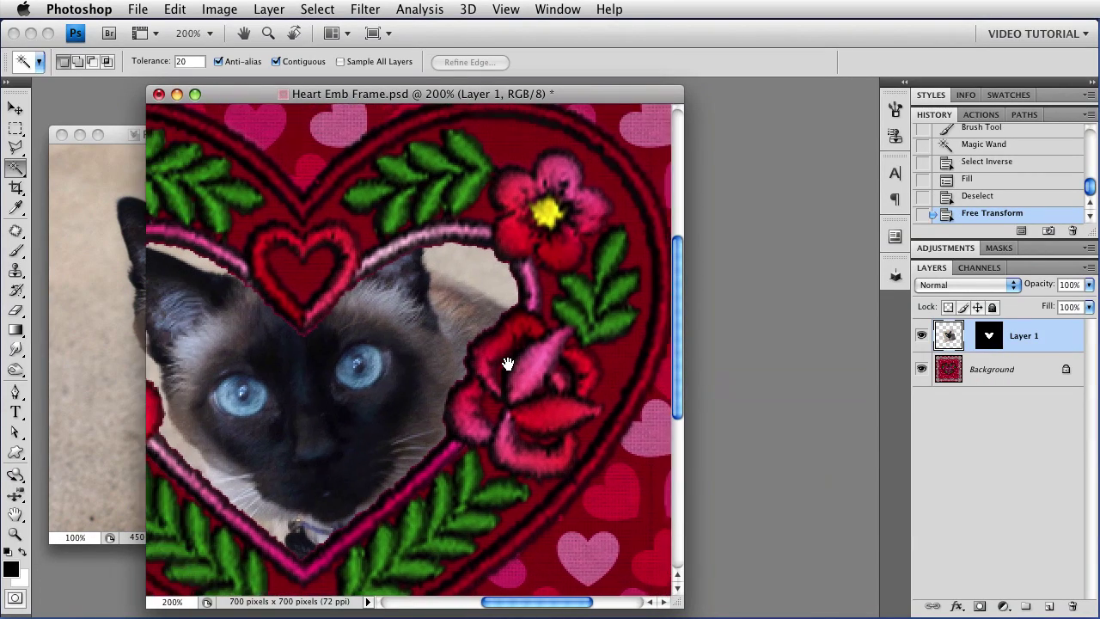
left_click_drag(508, 364, 536, 356)
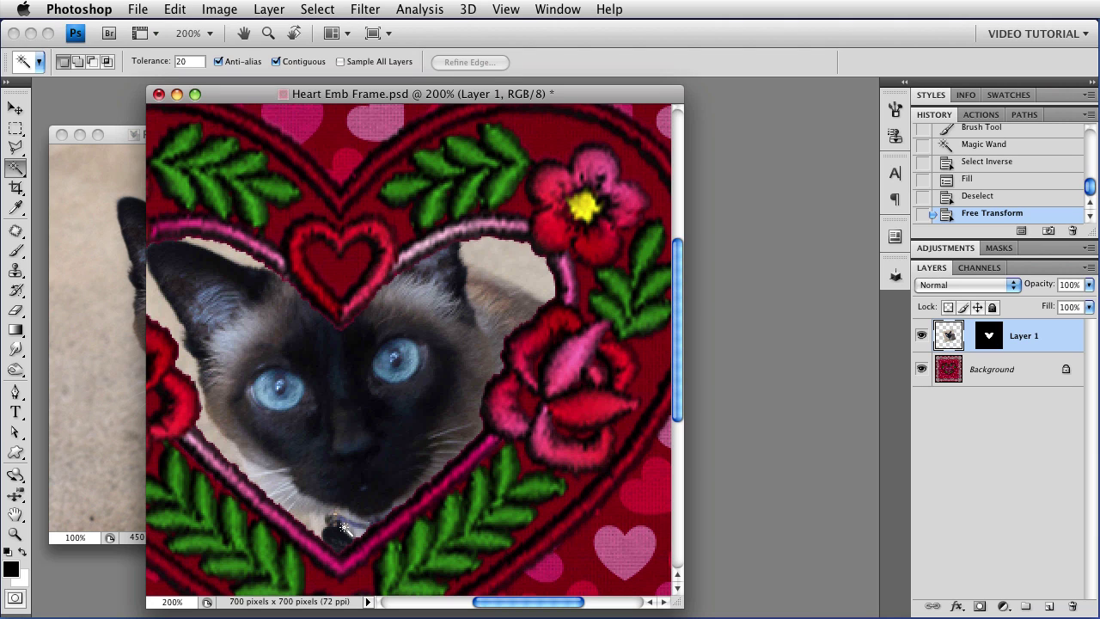
left_click_drag(342, 334, 391, 316)
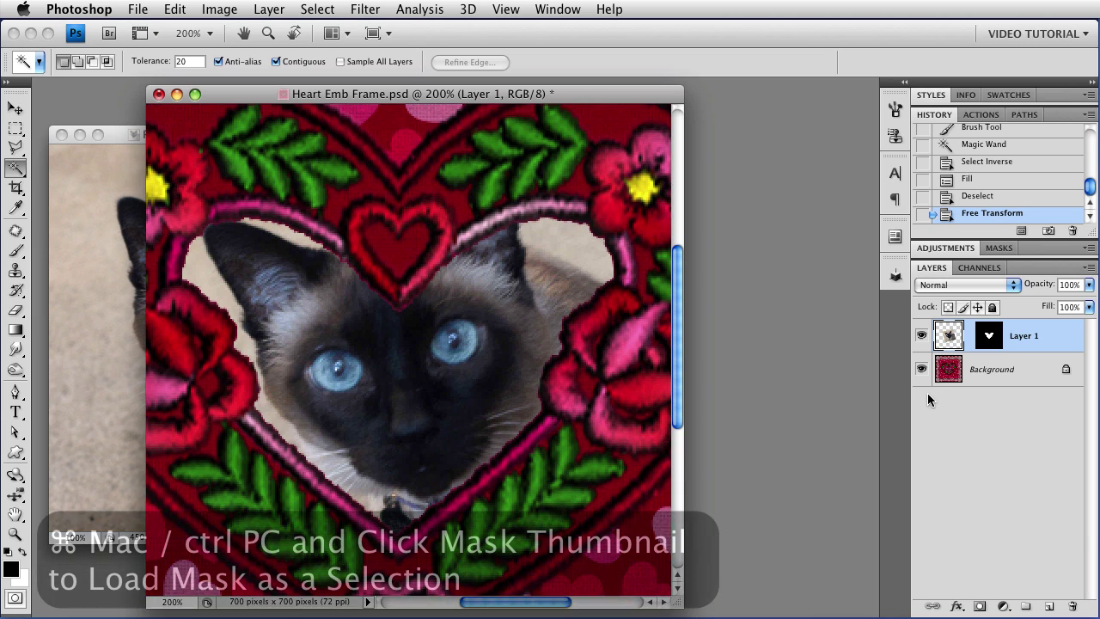
left_click(988, 340, "super")
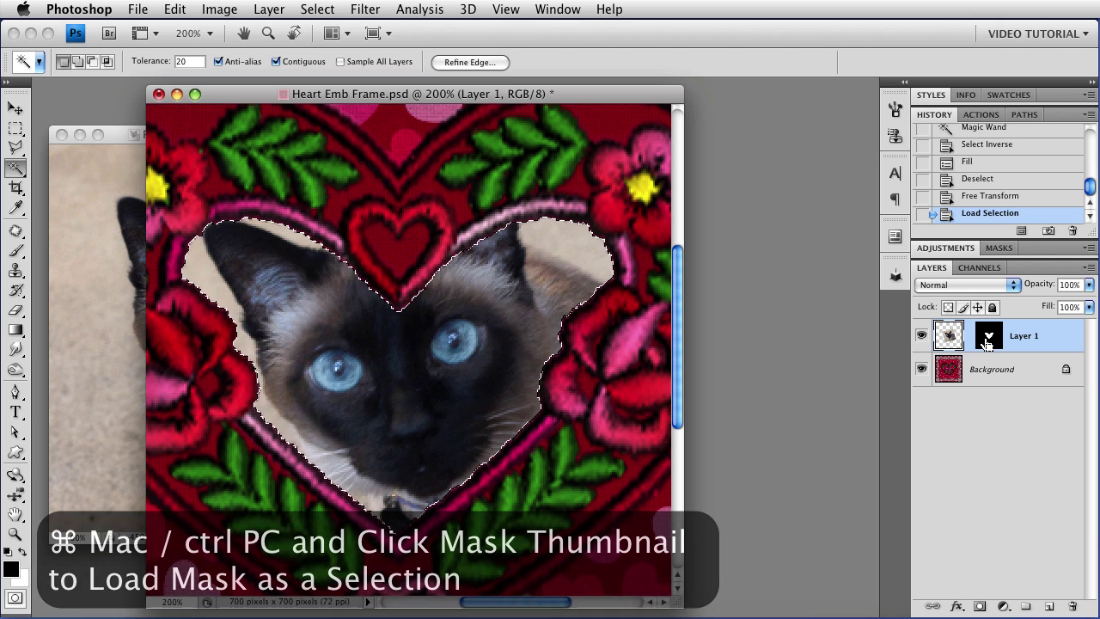
left_click(317, 9)
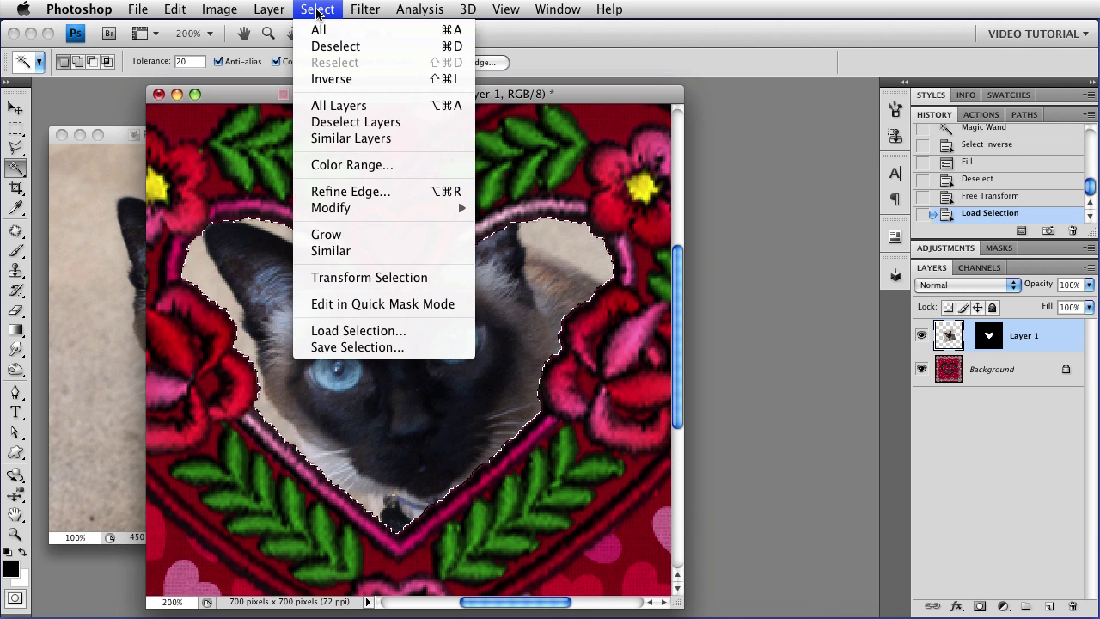
mouse_move(361, 211)
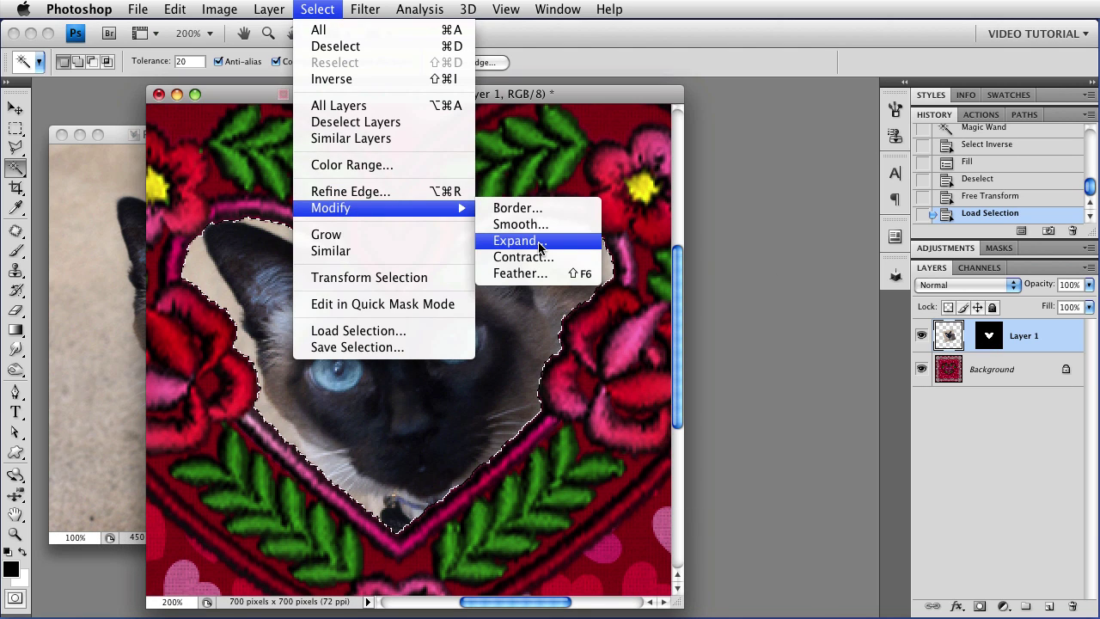
left_click(539, 244)
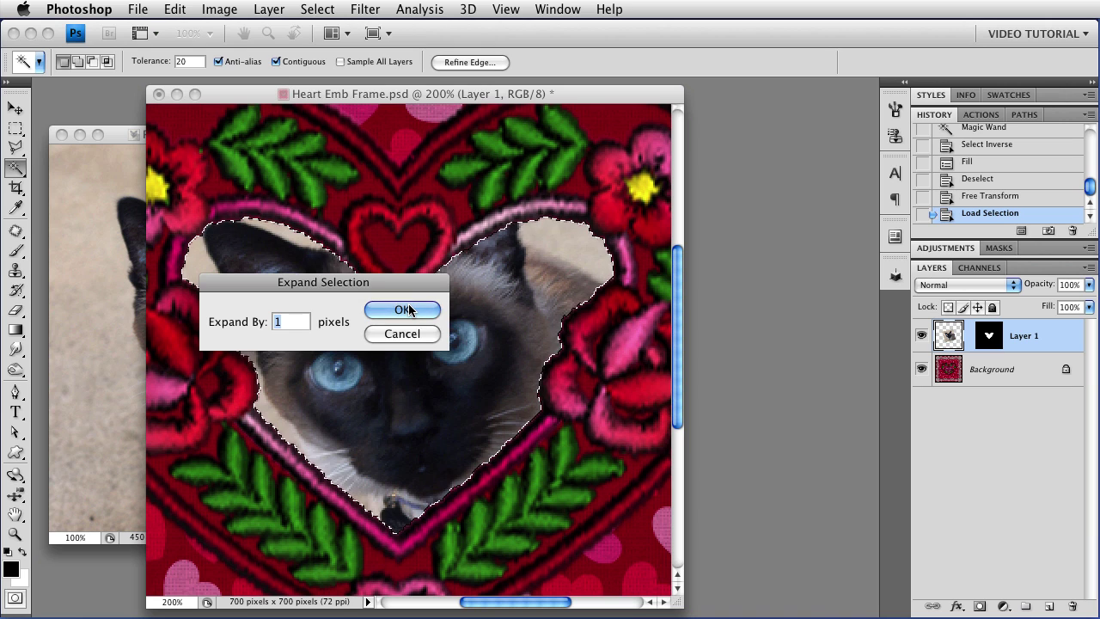
left_click(409, 310)
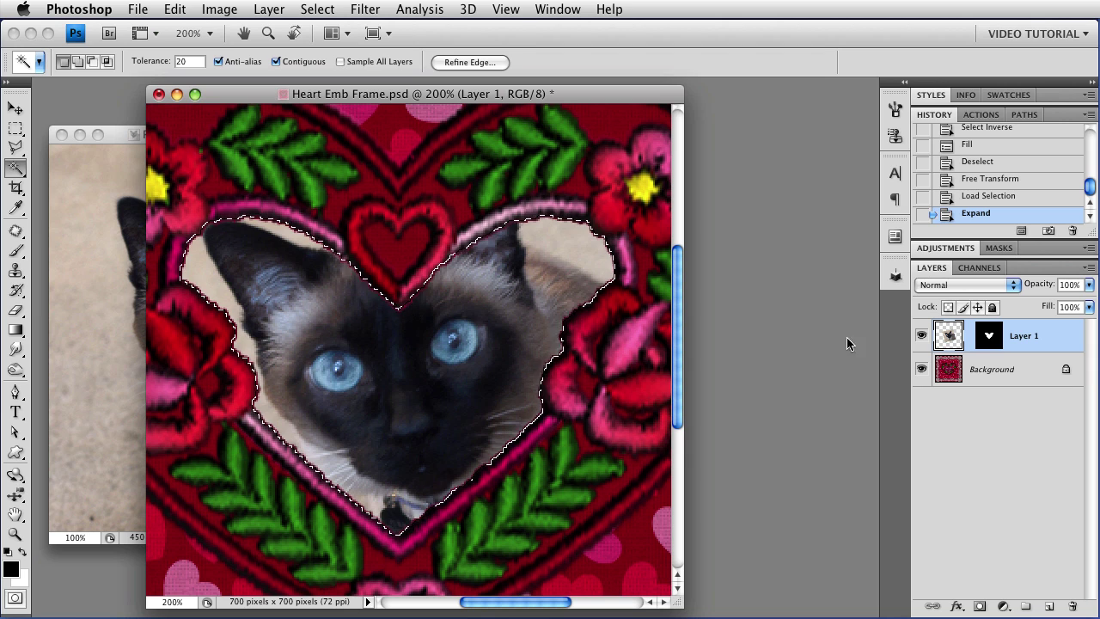
Step: Fill the expanded selection with white on Layer 1's mask, deselect, and zoom out
left_click(990, 344)
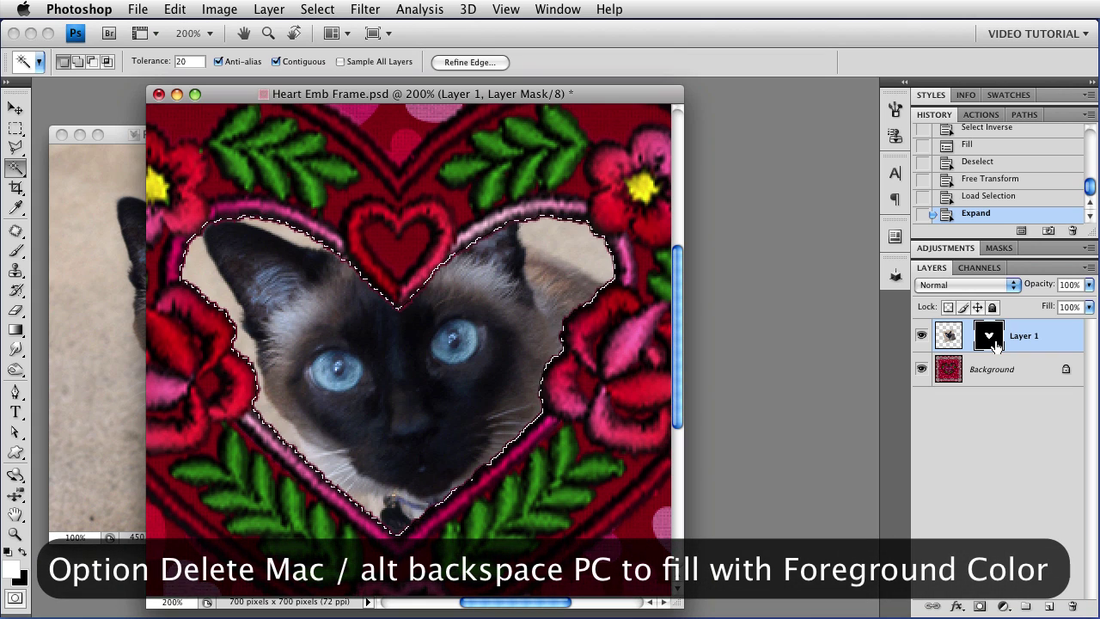
key("alt+BackSpace")
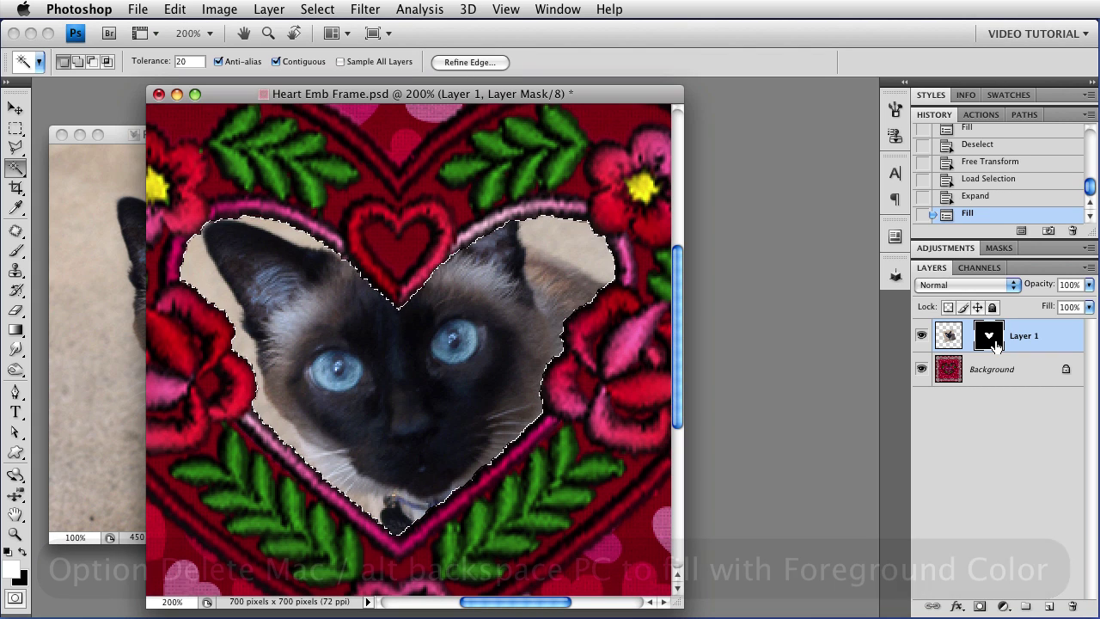
key("super+d")
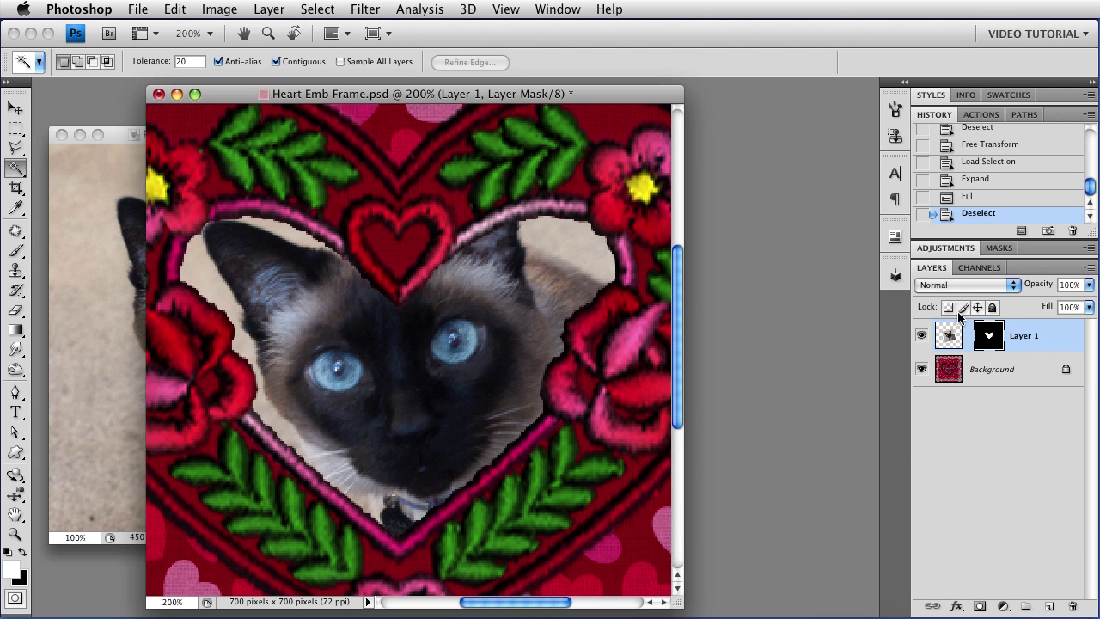
left_click(428, 372, "alt")
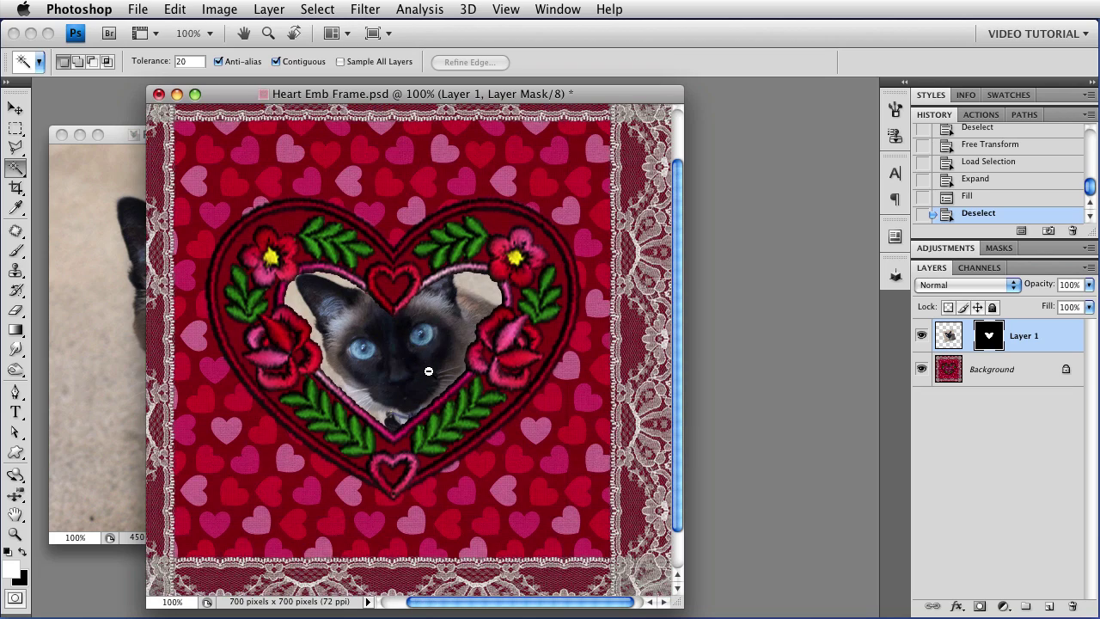
Step: Add an Inner Shadow to Layer 1 with Multiply 75%, distance 5, size 5
left_click(448, 399, "alt")
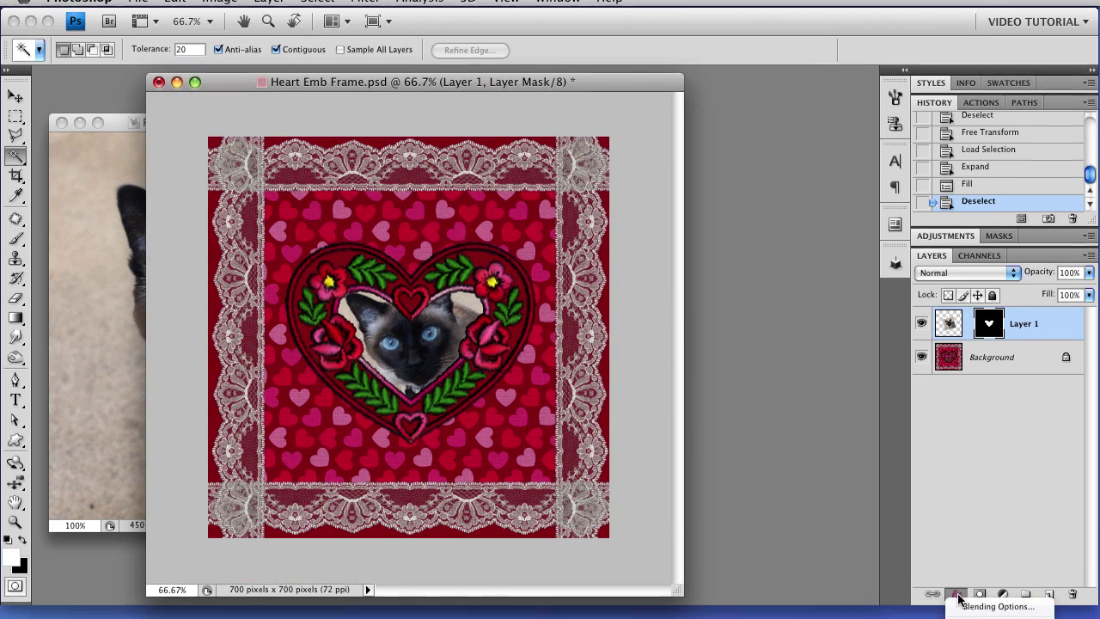
left_click(956, 606)
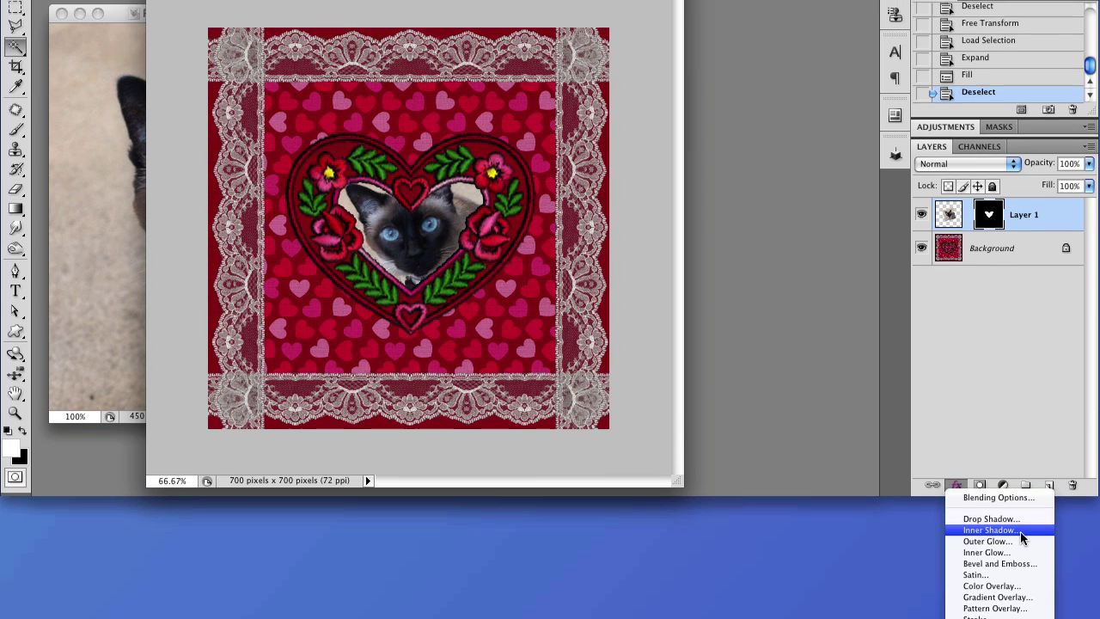
left_click(1022, 520)
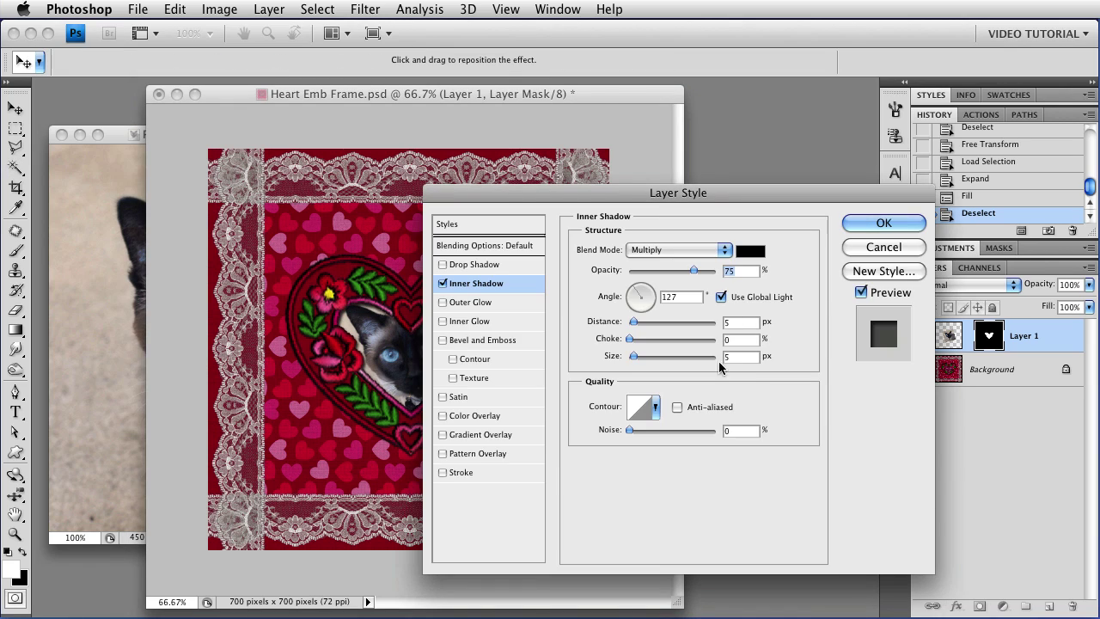
left_click(861, 225)
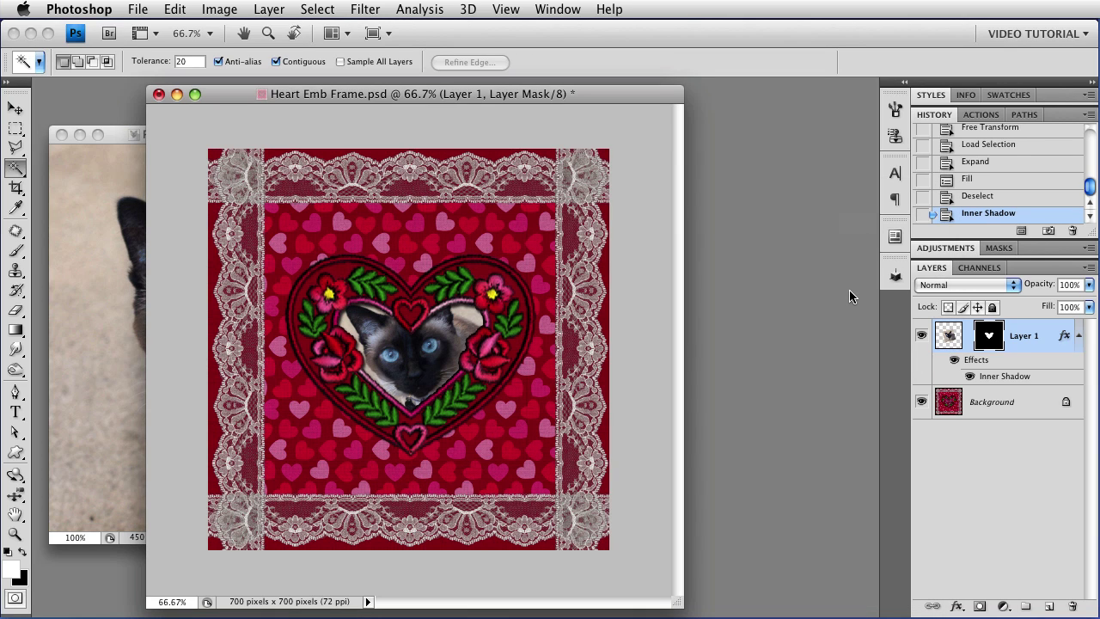
scroll(381, 348, "up", 3)
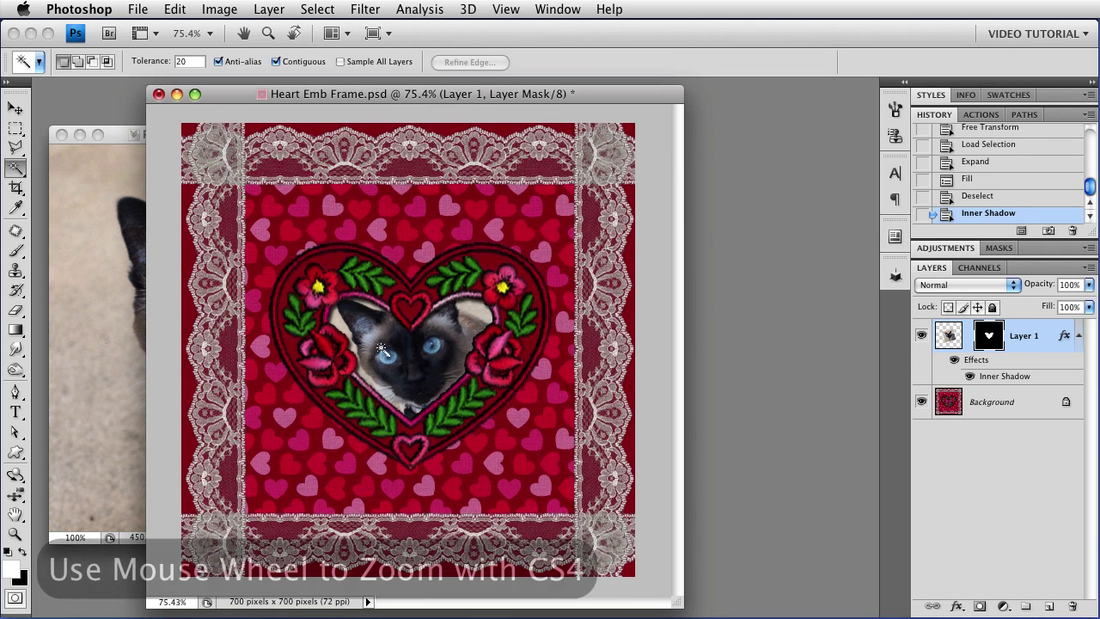
scroll(380, 348, "up", 1)
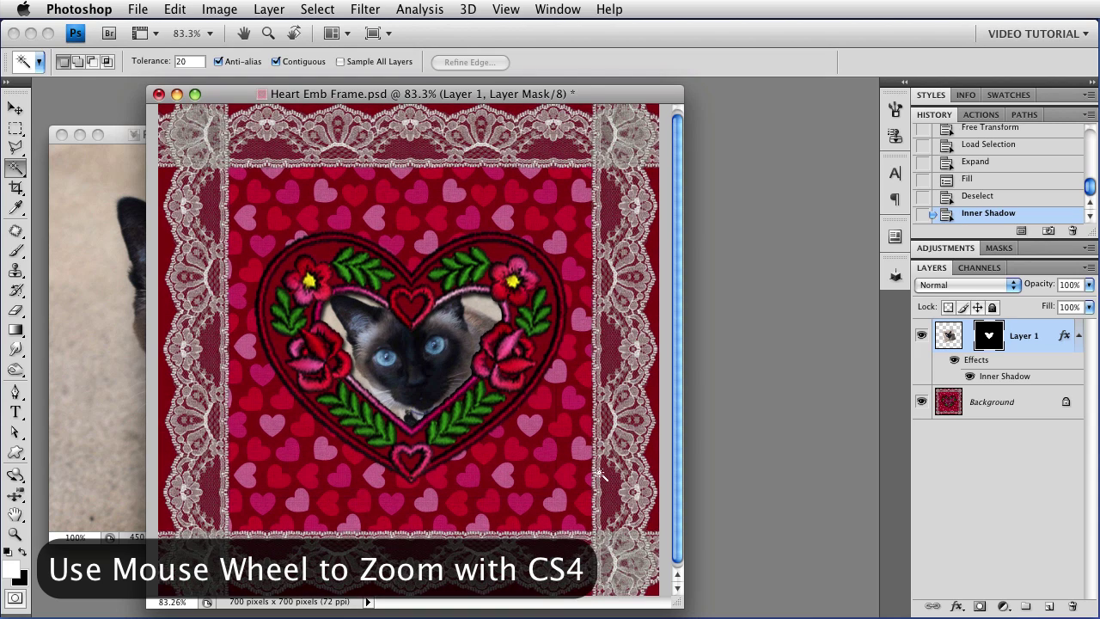